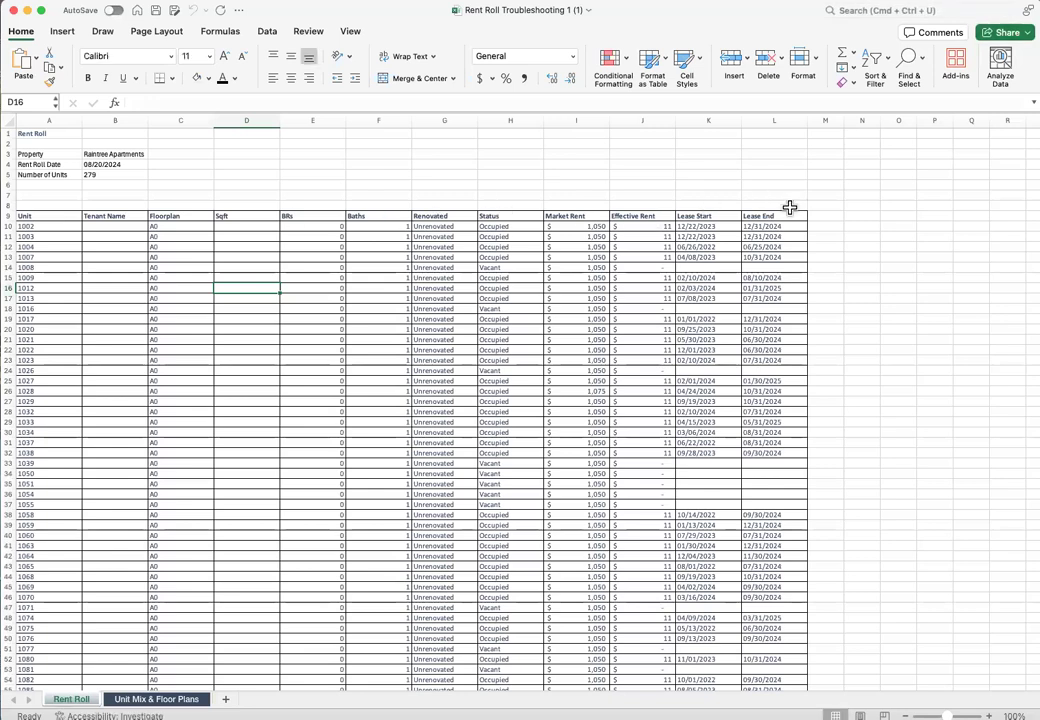
Review the header row and Floorplan column of the Raintree Apartments rent roll, and close that workbook
{"action": "left_click_drag", "start_coordinate": [768, 214], "coordinate": [33, 218]}
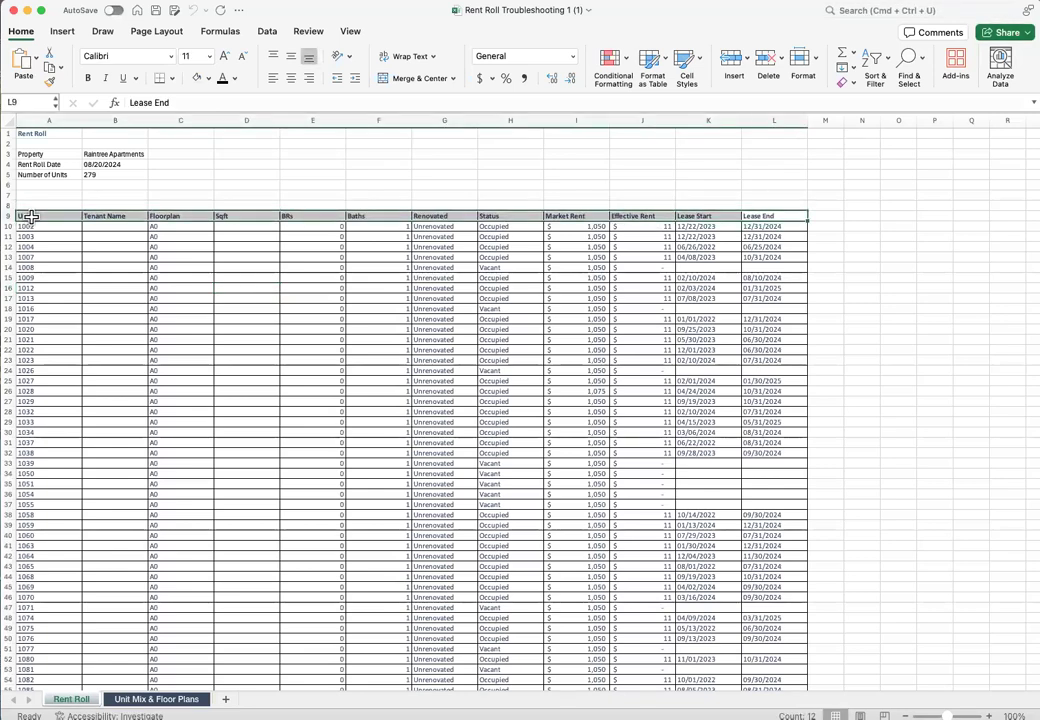
{"action": "left_click_drag", "start_coordinate": [156, 226], "coordinate": [173, 636]}
{"action": "left_click", "coordinate": [176, 627]}
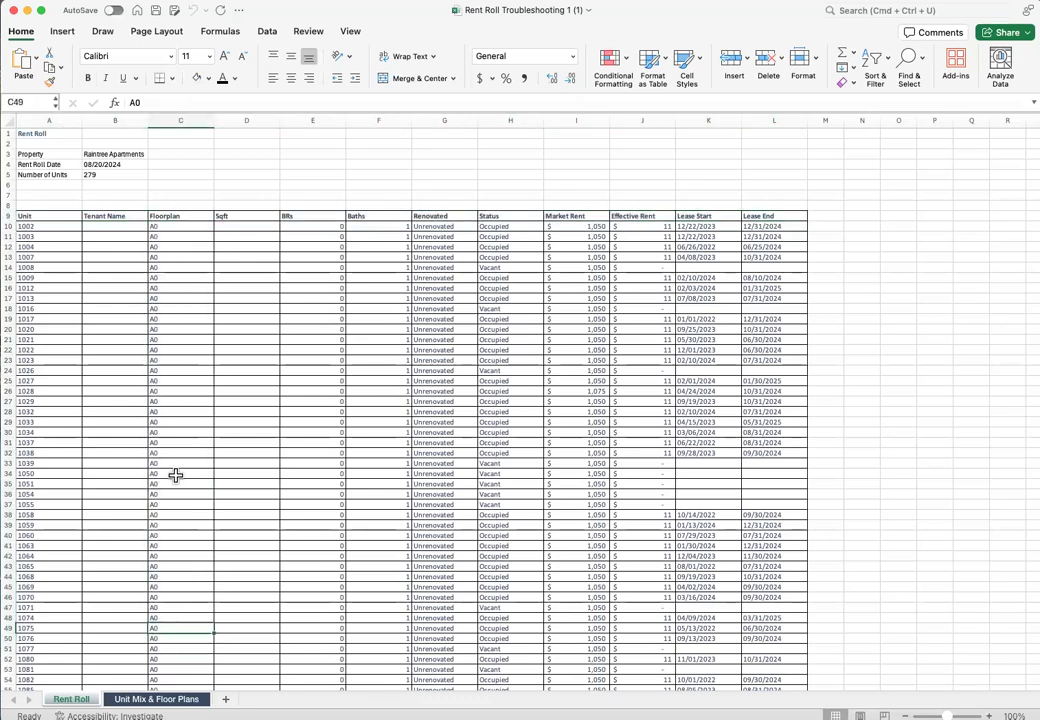
{"action": "left_click", "coordinate": [14, 11]}
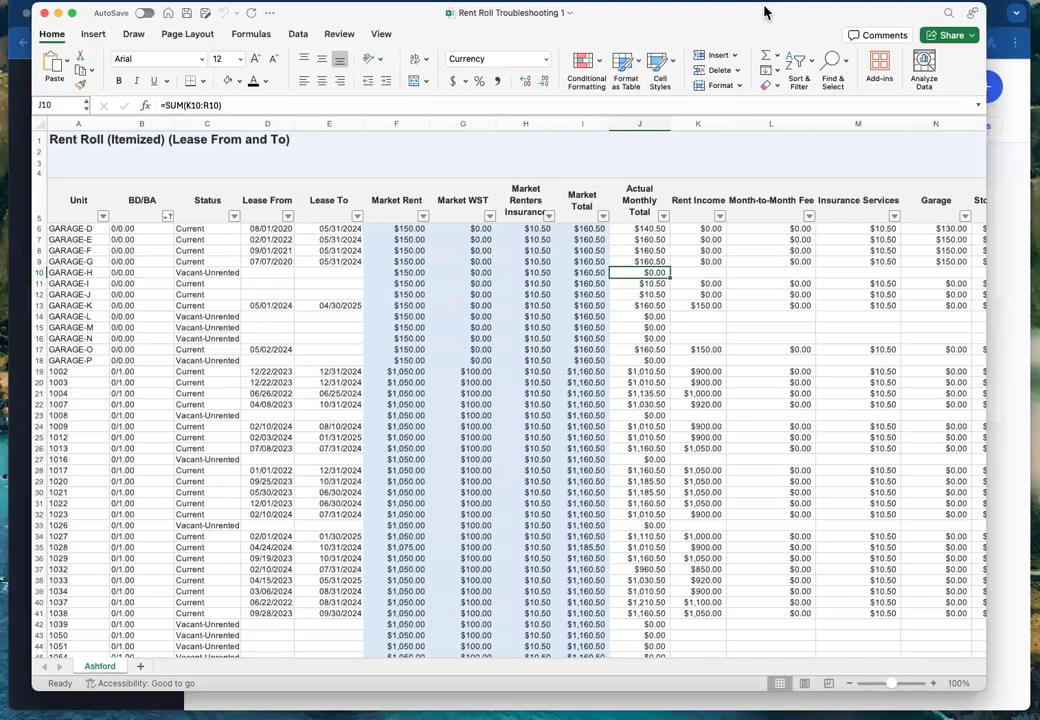
Reposition the source Rent Roll Troubleshooting 1 workbook window in front of the browser
{"action": "left_click_drag", "start_coordinate": [764, 7], "coordinate": [279, 12]}
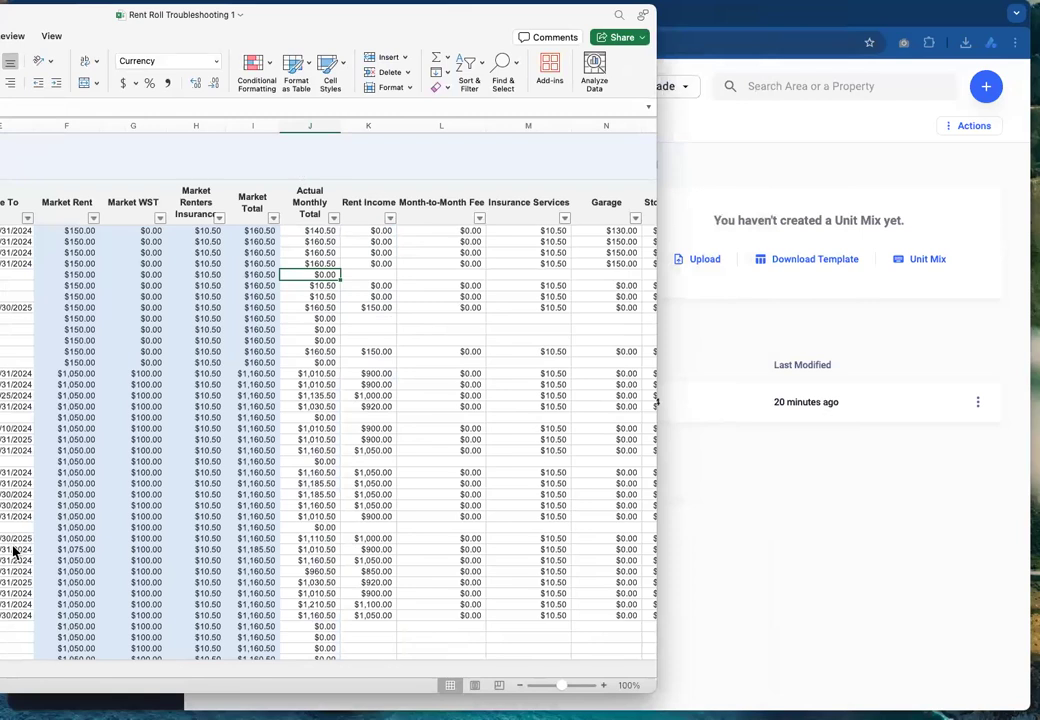
{"action": "left_click", "coordinate": [657, 402]}
{"action": "double_click", "coordinate": [31, 18]}
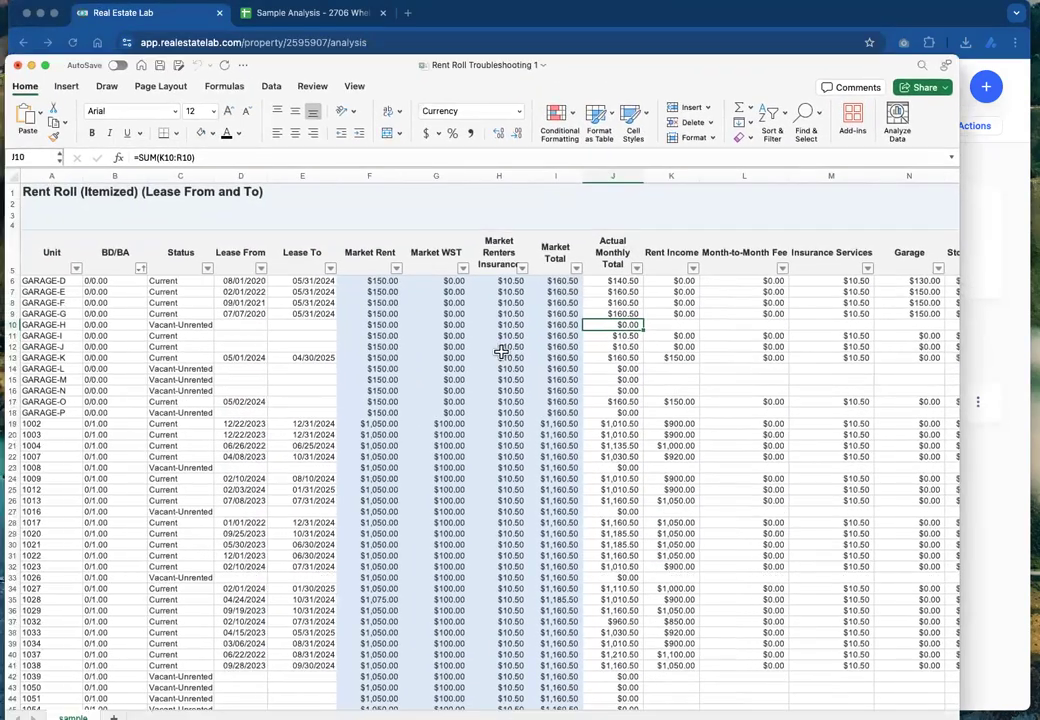
{"action": "left_click", "coordinate": [437, 443]}
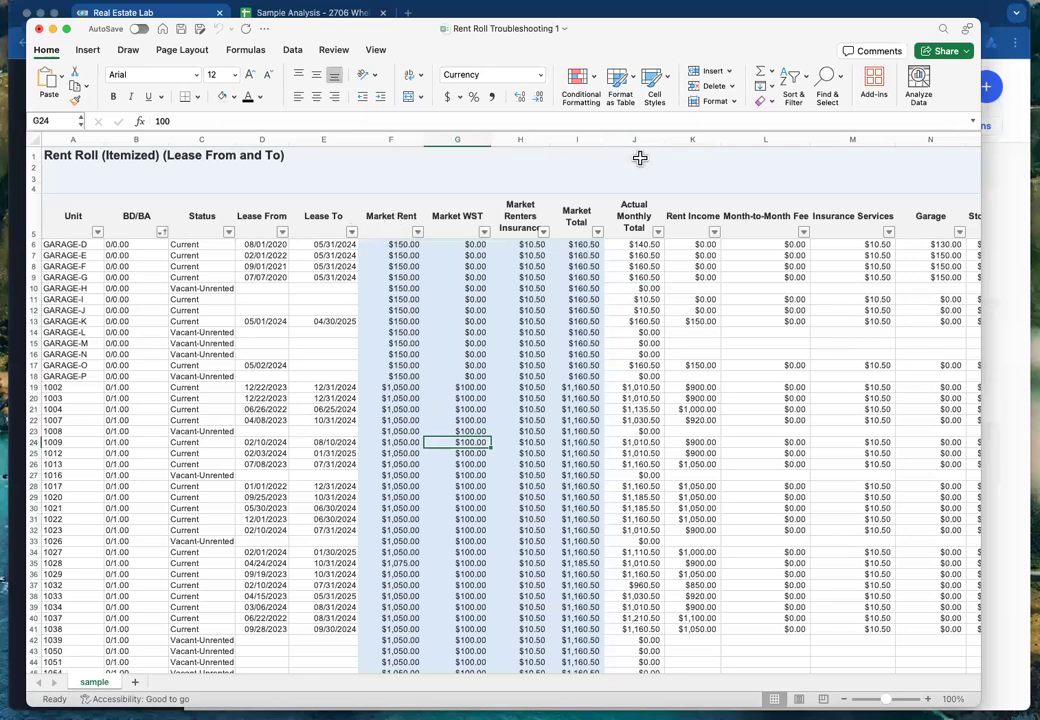
Examine the itemized charge columns from Rent Income through Pet Rent in the source rent roll
{"action": "left_click", "coordinate": [699, 142]}
{"action": "left_click", "coordinate": [766, 136]}
{"action": "left_click", "coordinate": [847, 133]}
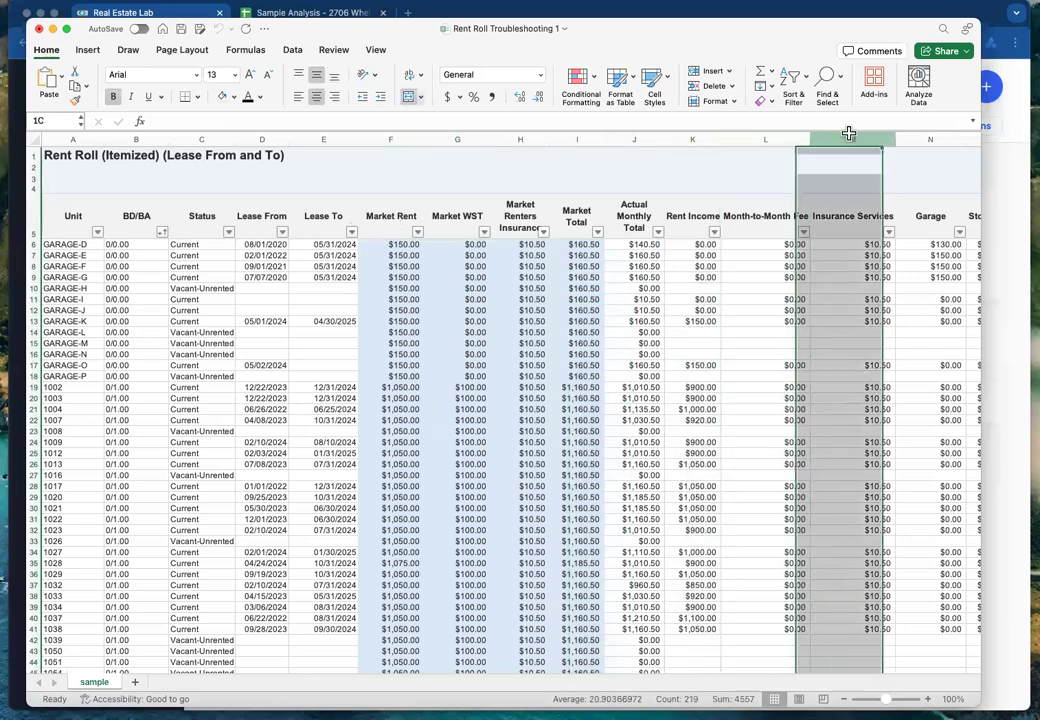
{"action": "scroll", "coordinate": [852, 144], "scroll_direction": "right", "scroll_amount": 3}
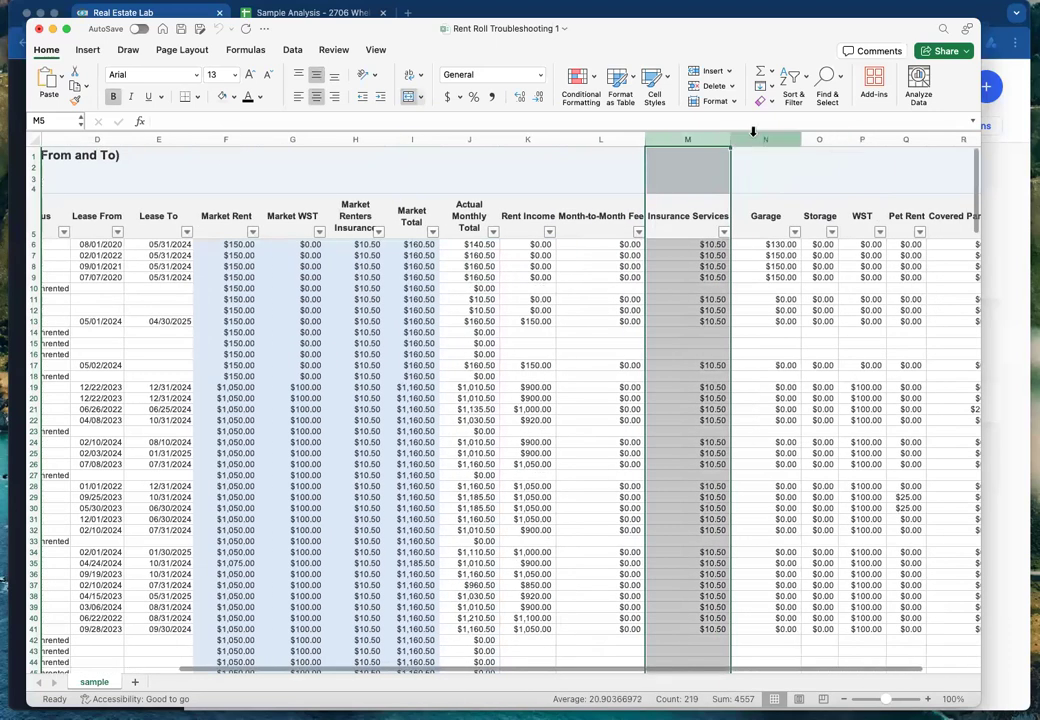
{"action": "left_click", "coordinate": [758, 134]}
{"action": "left_click", "coordinate": [896, 139], "text": "shift"}
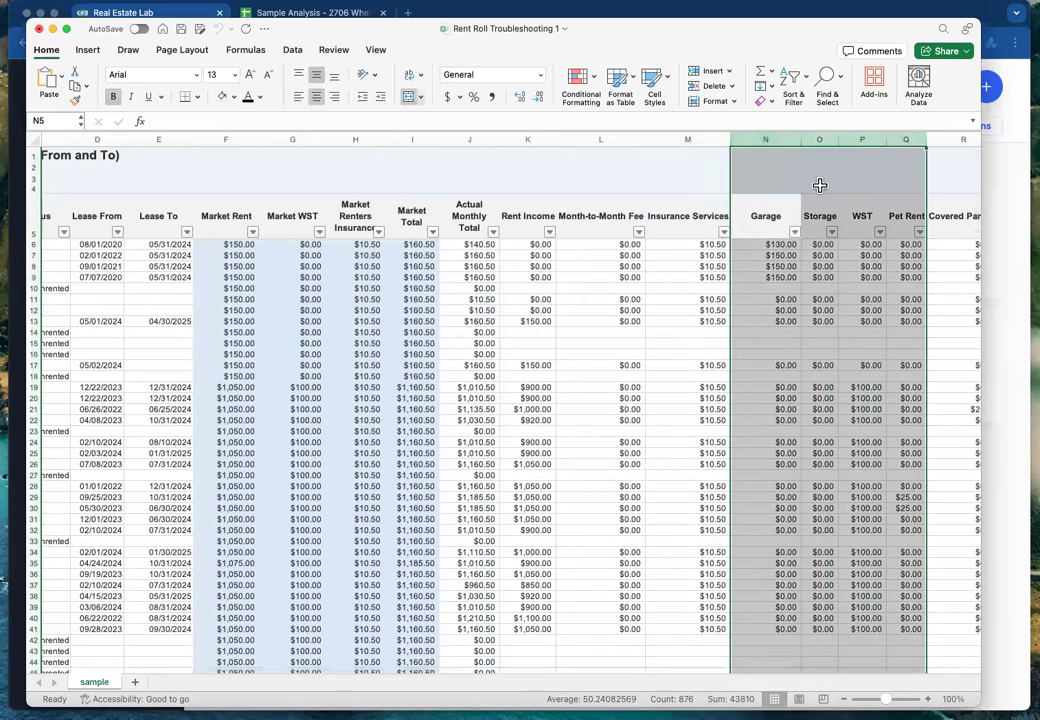
{"action": "scroll", "coordinate": [594, 175], "scroll_direction": "left", "scroll_amount": 3}
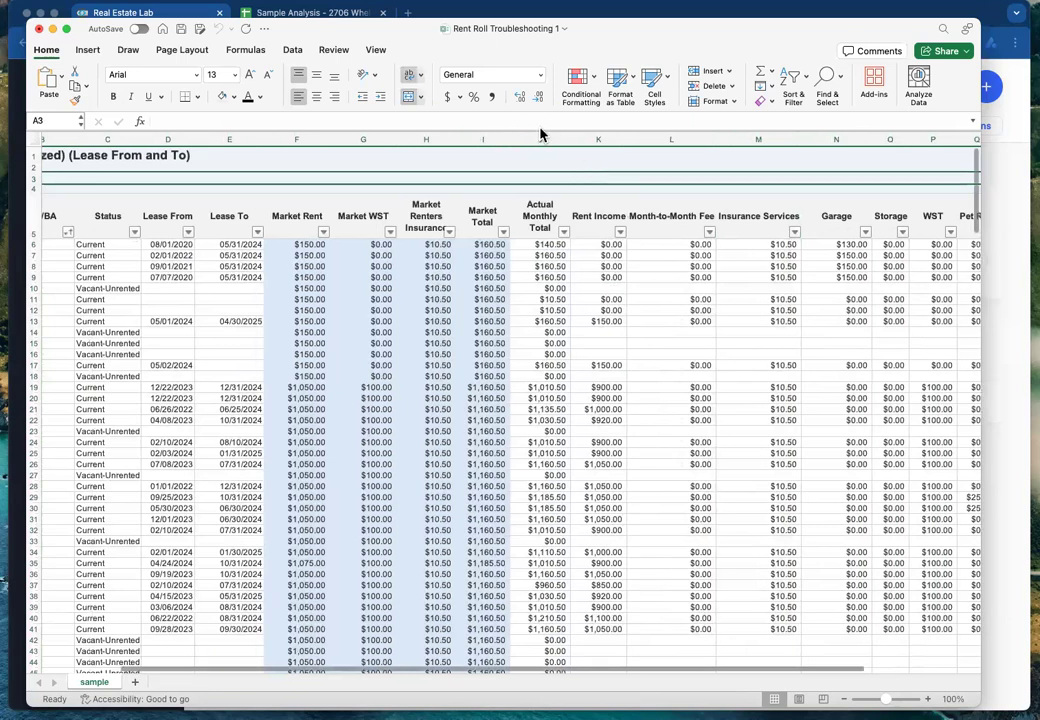
Compare the Actual Monthly Total formulas with the Market Rent values for the listed units
{"action": "left_click", "coordinate": [543, 137]}
{"action": "left_click", "coordinate": [545, 212]}
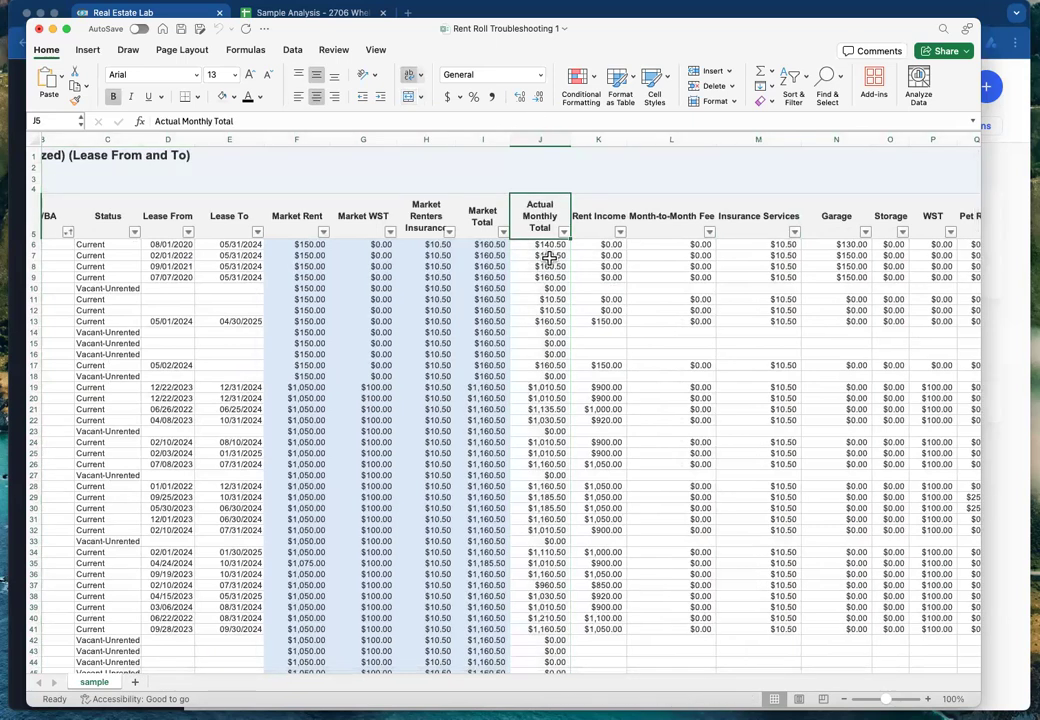
{"action": "left_click_drag", "start_coordinate": [545, 245], "coordinate": [548, 555]}
{"action": "scroll", "coordinate": [548, 555], "scroll_direction": "up", "scroll_amount": 15}
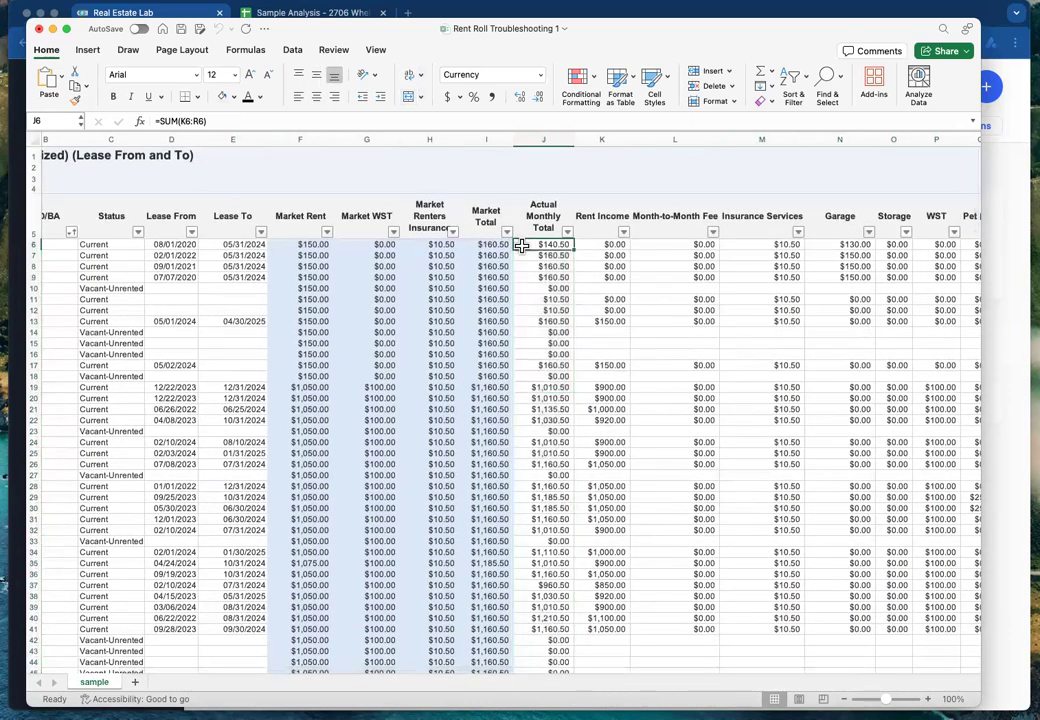
{"action": "left_click", "coordinate": [299, 139]}
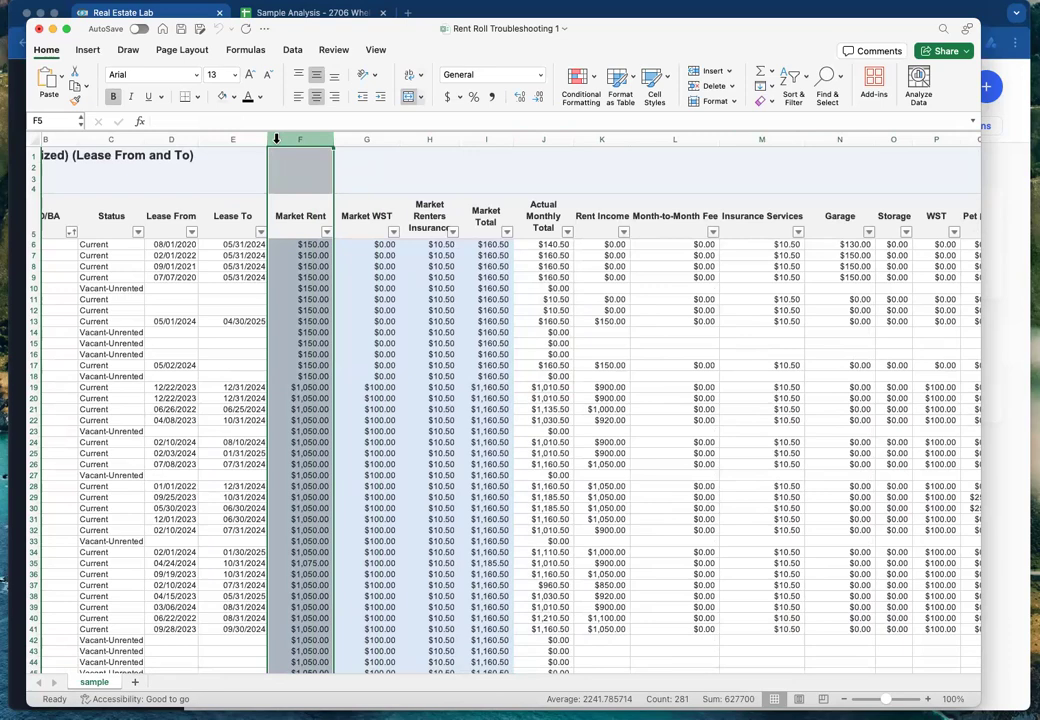
{"action": "left_click", "coordinate": [310, 388]}
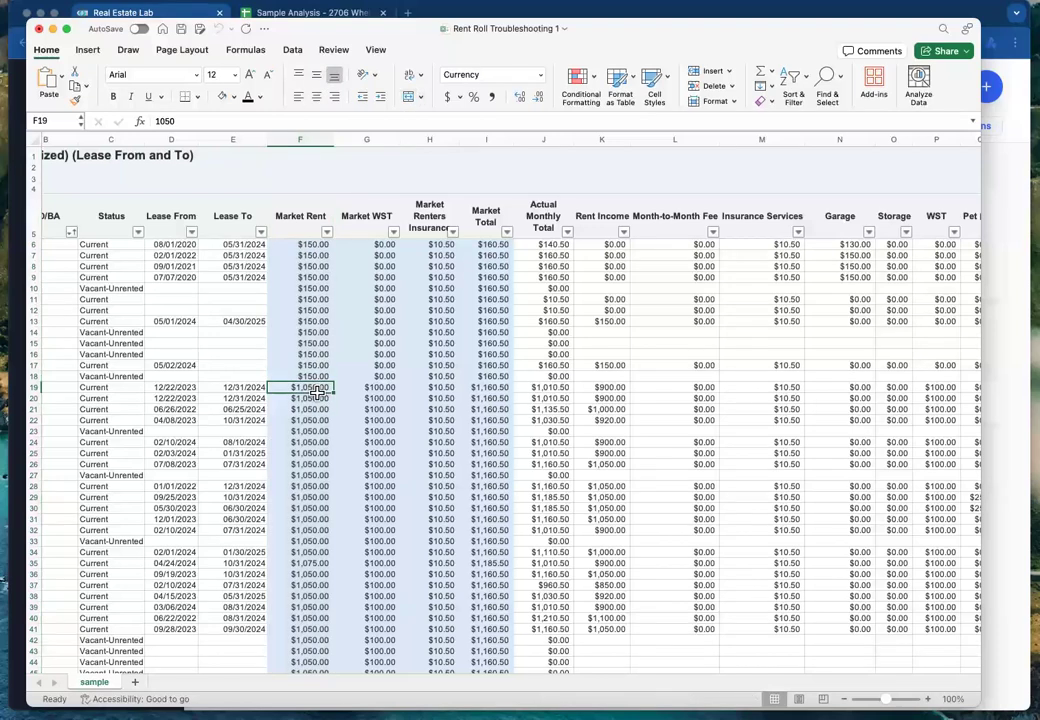
{"action": "left_click", "coordinate": [306, 399]}
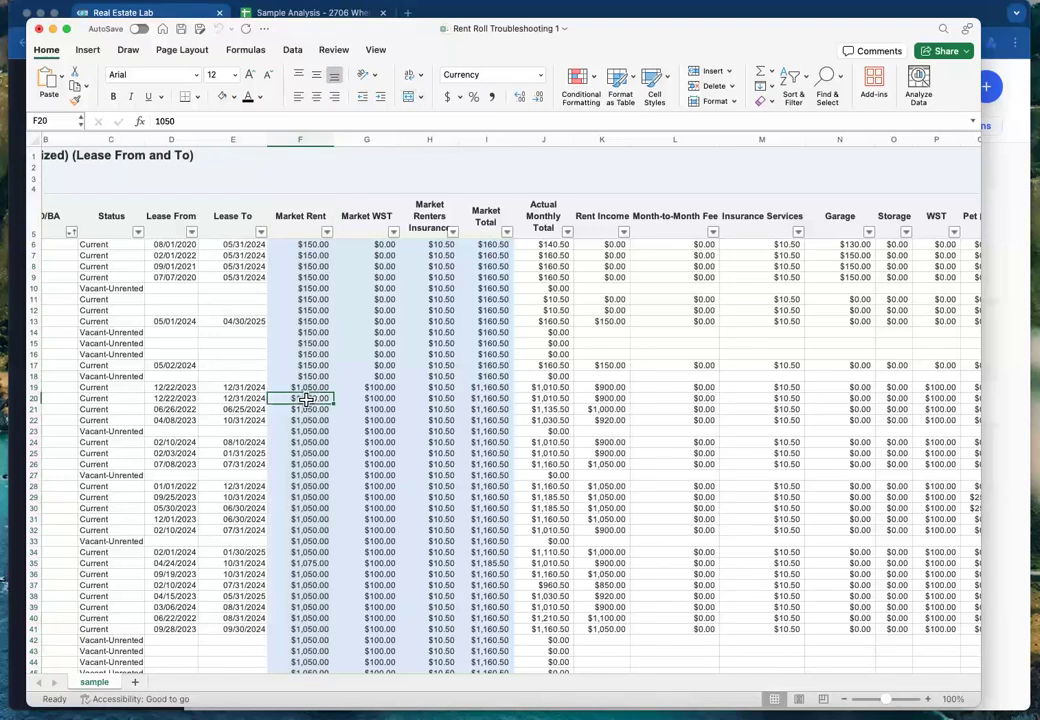
{"action": "left_click", "coordinate": [561, 396]}
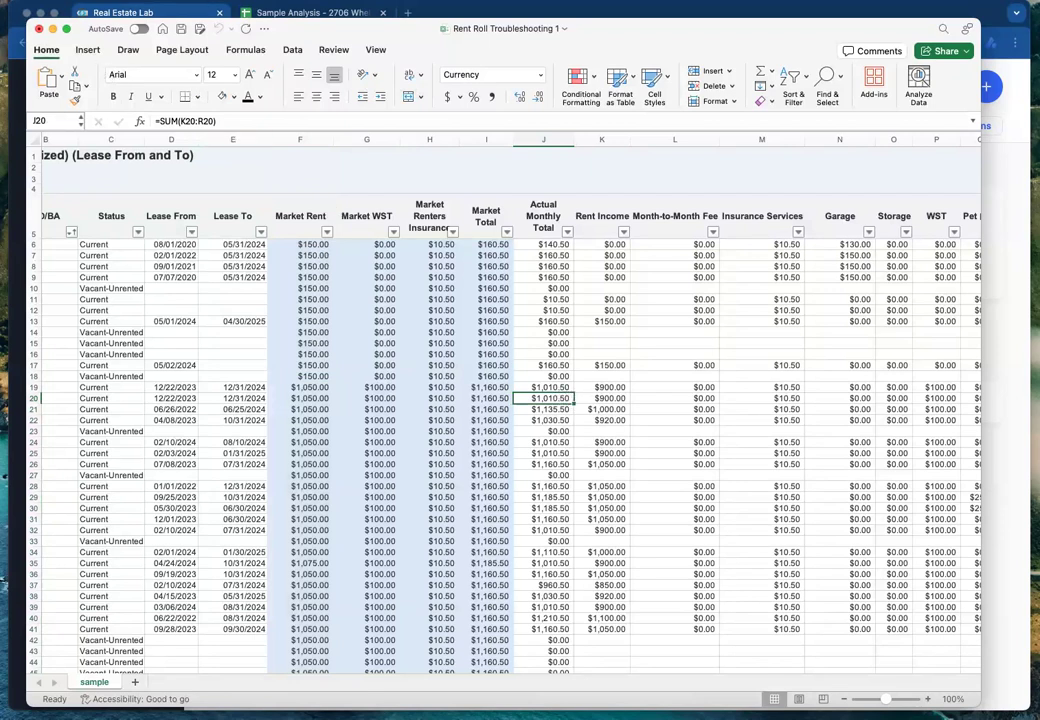
Switch to Real Estate Lab in the browser and upload the source rent roll file to the Rent Roll section
{"action": "left_click", "coordinate": [510, 10]}
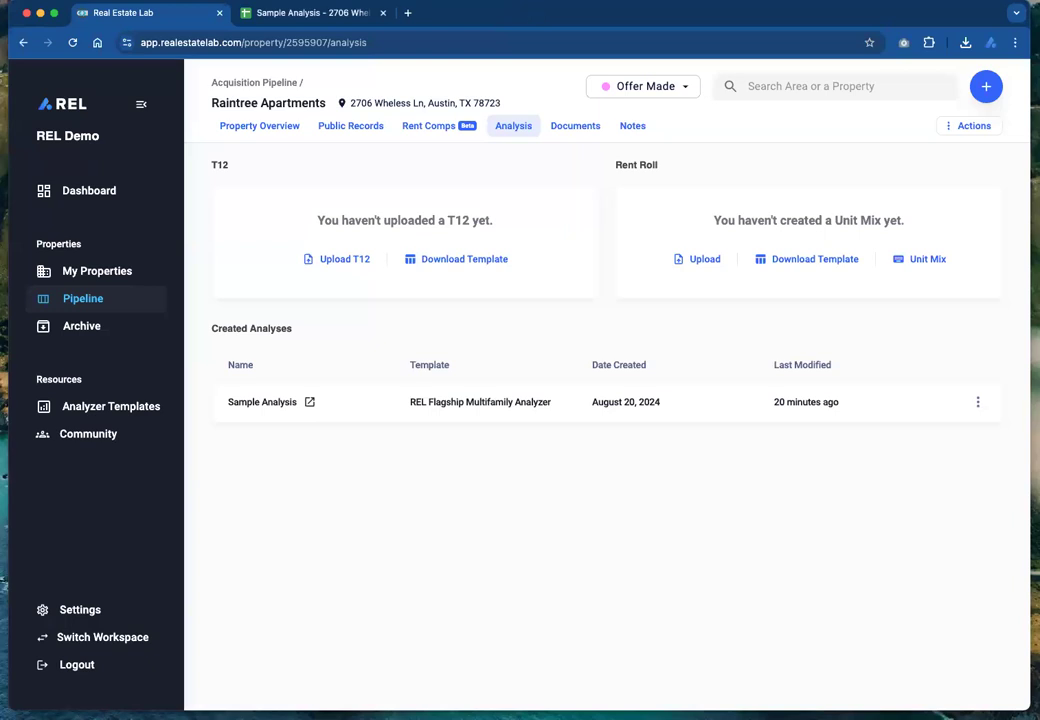
{"action": "left_click_drag", "start_coordinate": [1039, 265], "coordinate": [923, 250]}
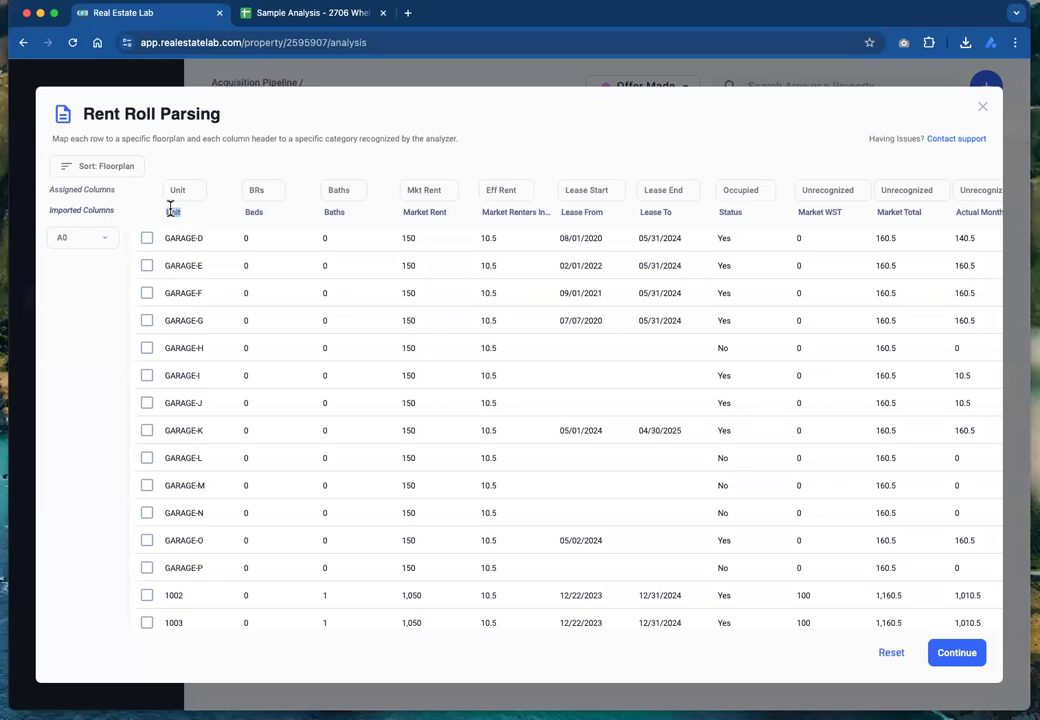
Inspect the Imported Columns headers in the Rent Roll Parsing dialog
{"action": "triple_click", "coordinate": [84, 205]}
{"action": "left_click_drag", "start_coordinate": [87, 207], "coordinate": [557, 219]}
{"action": "left_click", "coordinate": [557, 219]}
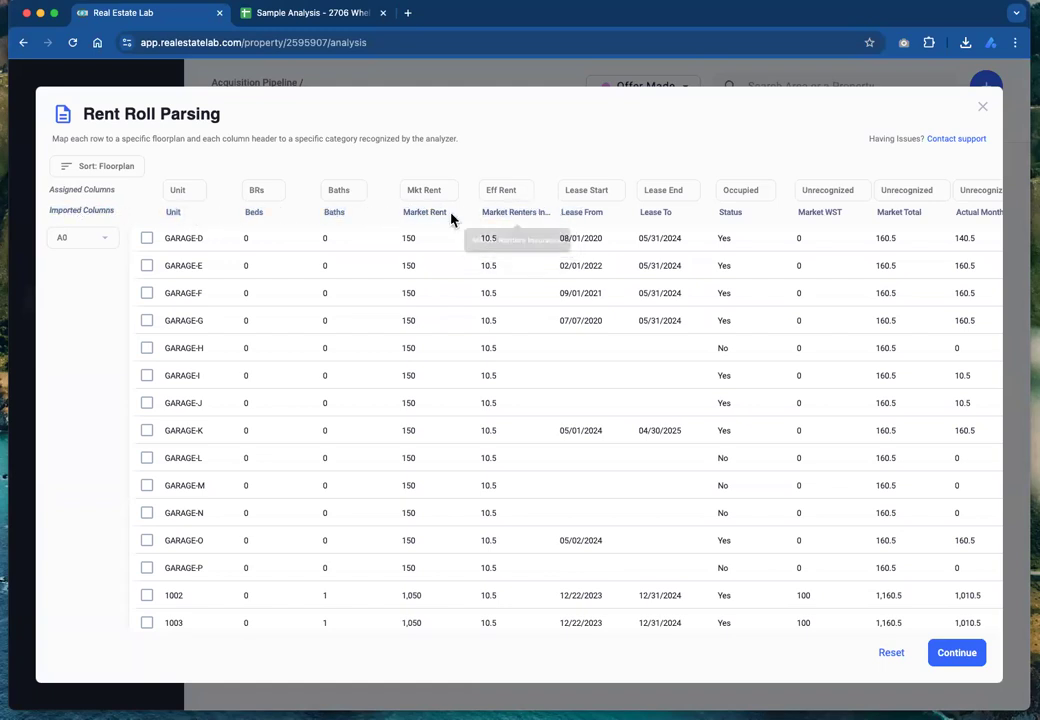
{"action": "triple_click", "coordinate": [51, 210]}
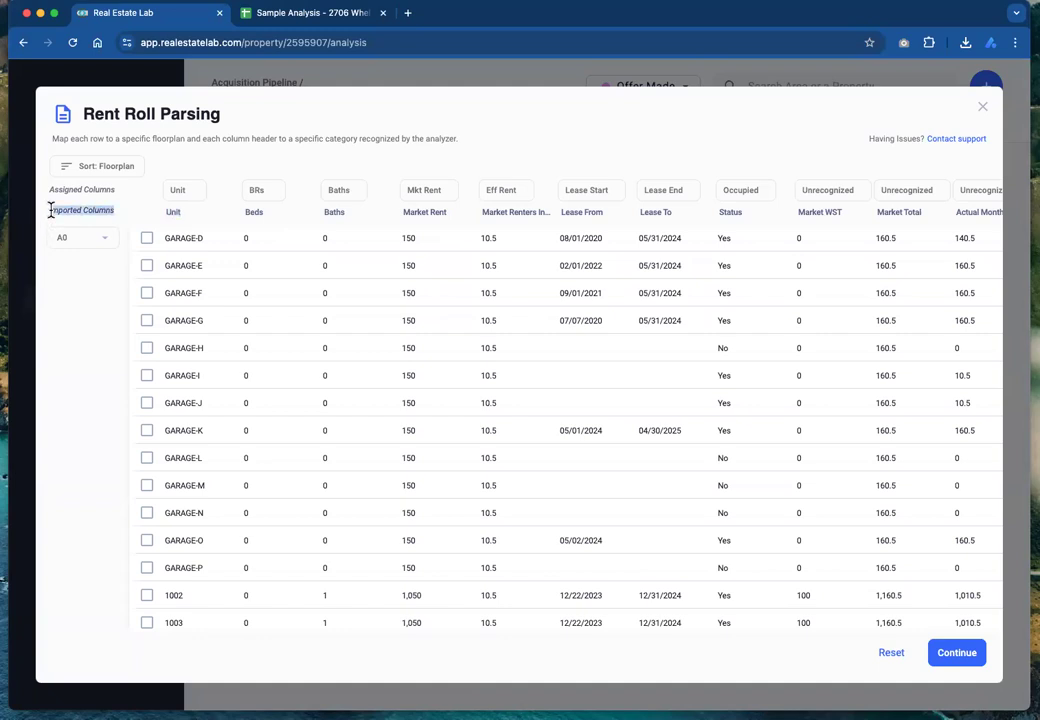
{"action": "left_click", "coordinate": [491, 124]}
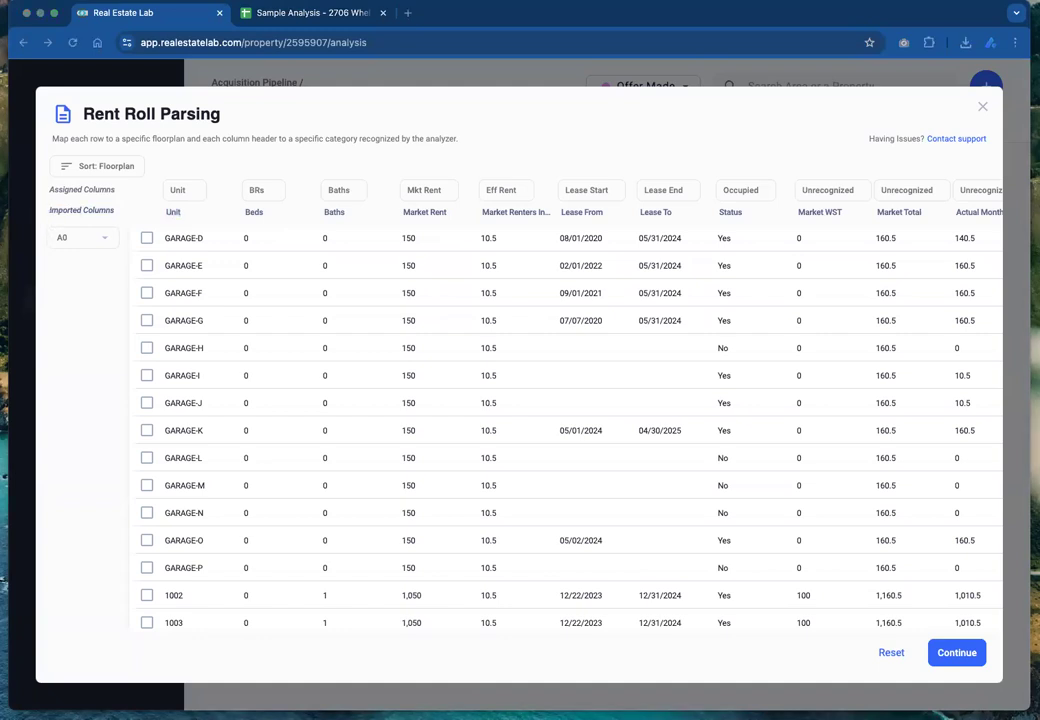
Switch to the Excel rent roll to check its headers from Market Renters Insurance to Garage against the imported columns in the browser
{"action": "key", "text": "super+Tab"}
{"action": "left_click", "coordinate": [604, 385]}
{"action": "left_click_drag", "start_coordinate": [430, 216], "coordinate": [833, 212]}
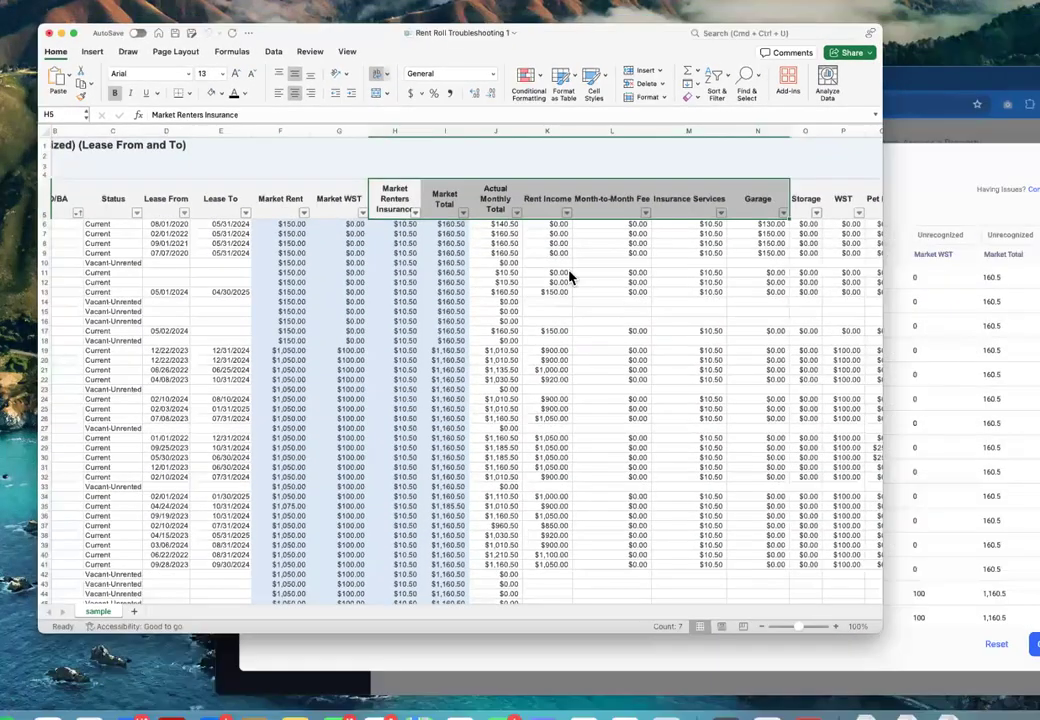
{"action": "key", "text": "super+Tab"}
{"action": "double_click", "coordinate": [525, 215]}
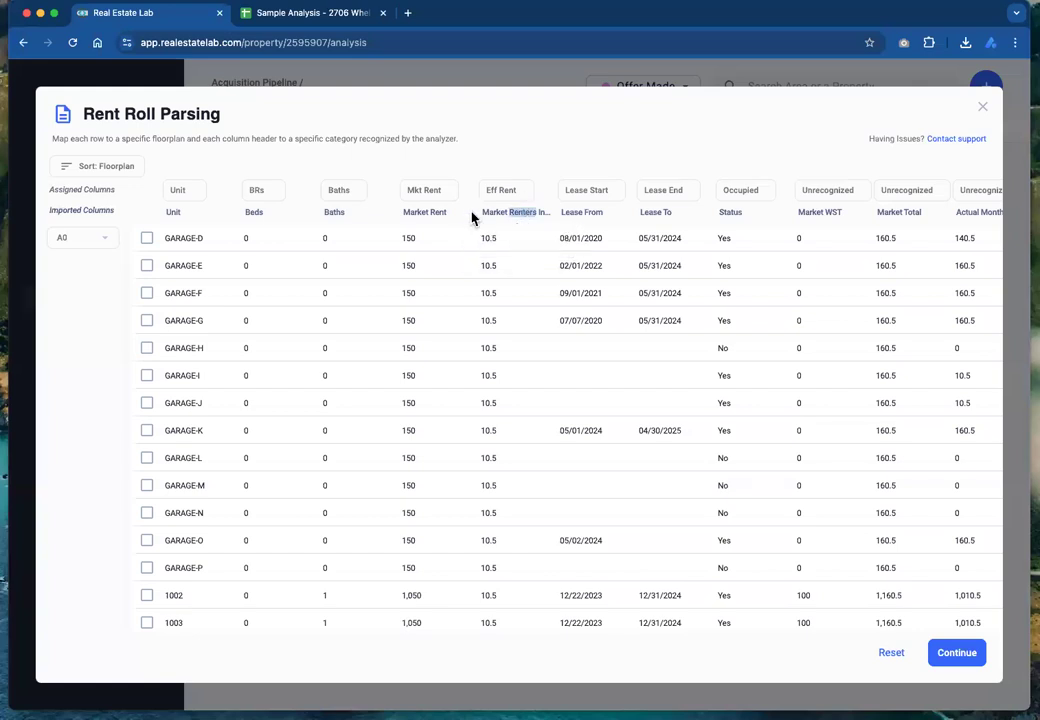
Inspect the unrecognized imported columns, including Market WST, Market Total and Actual Monthly Total
{"action": "scroll", "coordinate": [770, 244], "scroll_direction": "right", "scroll_amount": 3}
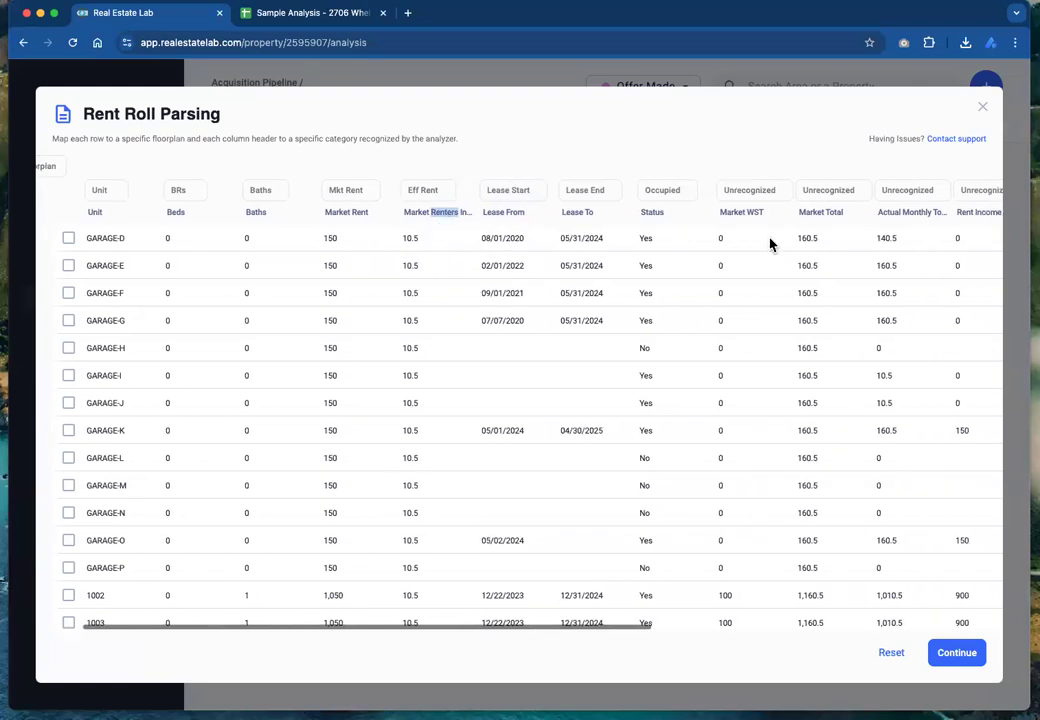
{"action": "triple_click", "coordinate": [779, 211]}
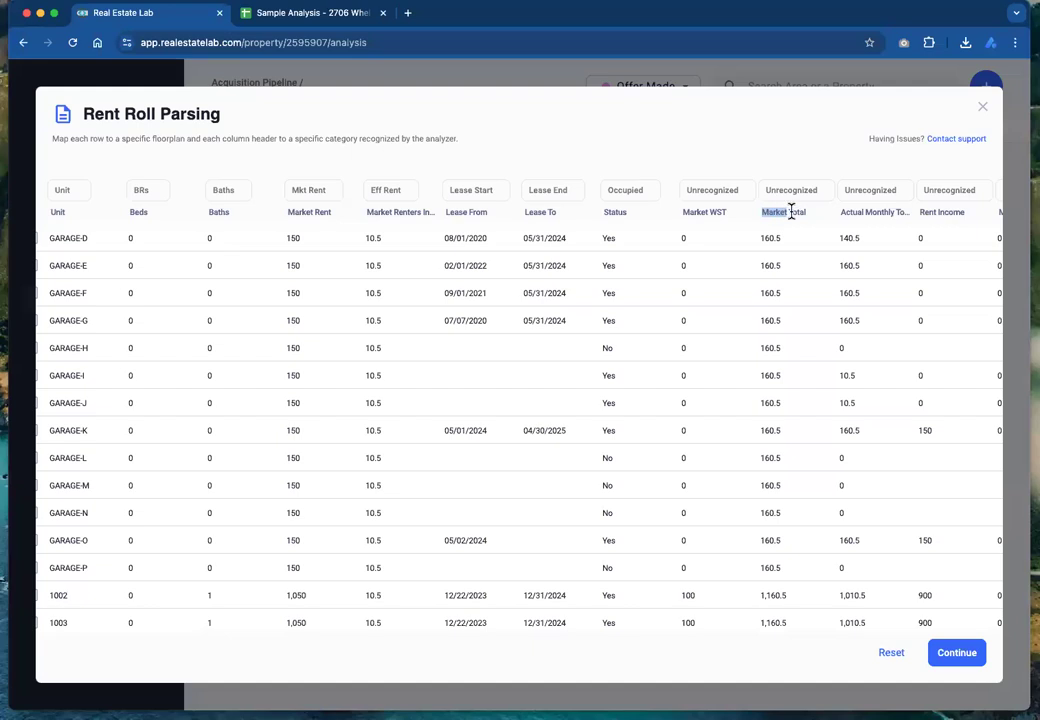
{"action": "triple_click", "coordinate": [702, 213]}
{"action": "left_click", "coordinate": [714, 213]}
{"action": "scroll", "coordinate": [763, 285], "scroll_direction": "right", "scroll_amount": 3}
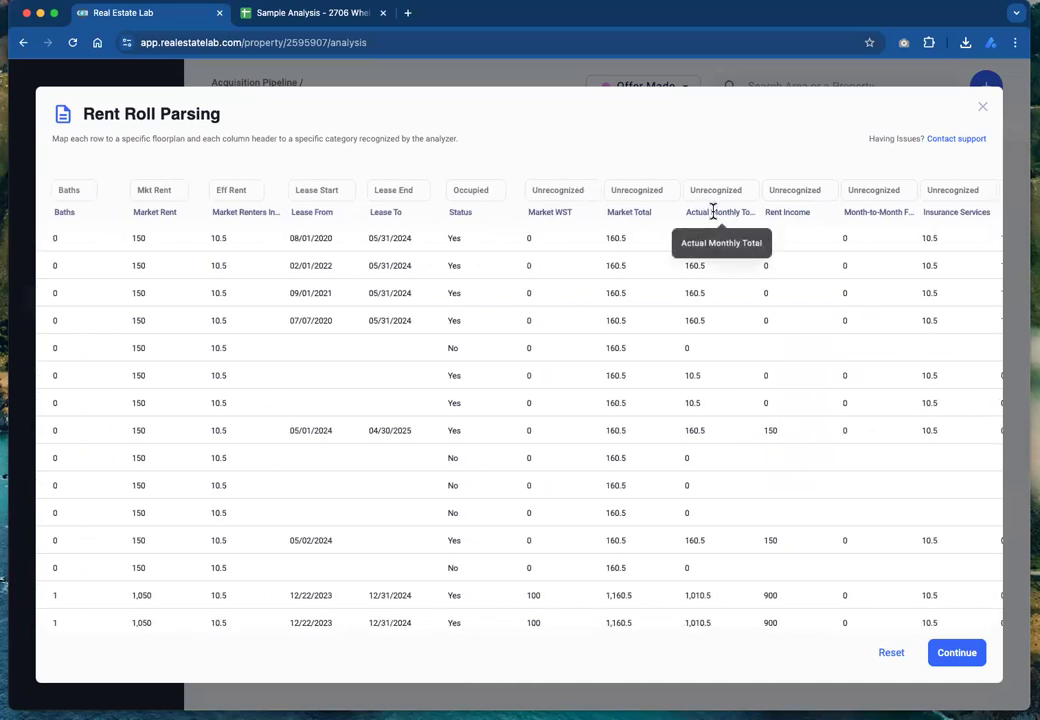
Check the category options offered for the assigned Unit and Mkt Rent columns without changing them
{"action": "scroll", "coordinate": [410, 242], "scroll_direction": "left", "scroll_amount": 4}
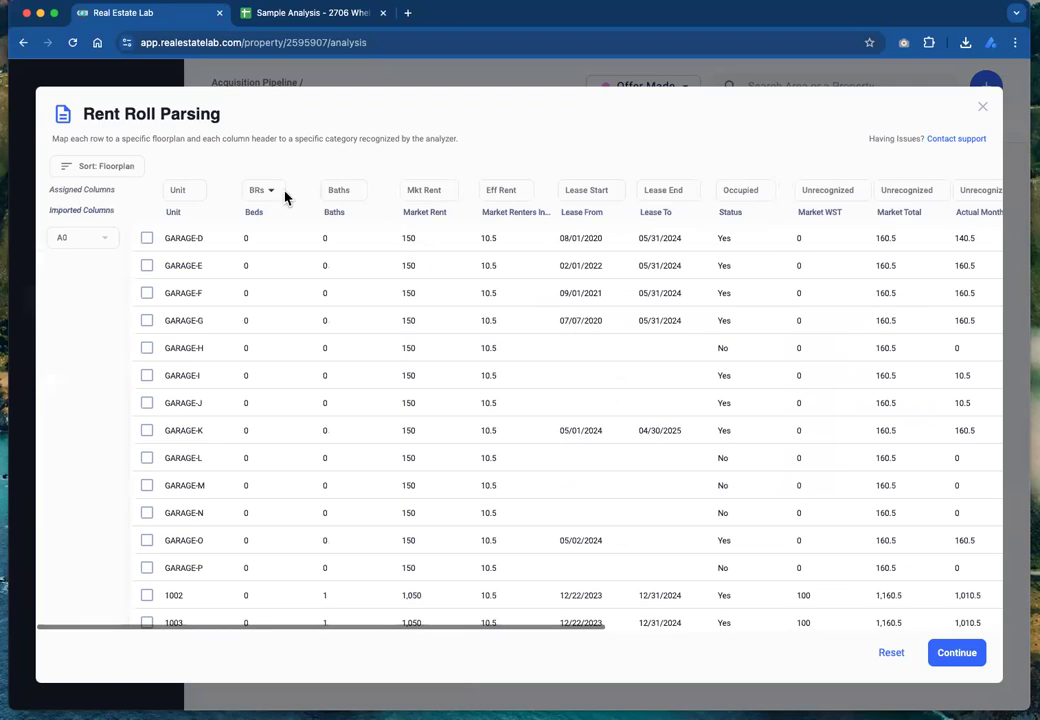
{"action": "left_click", "coordinate": [190, 192]}
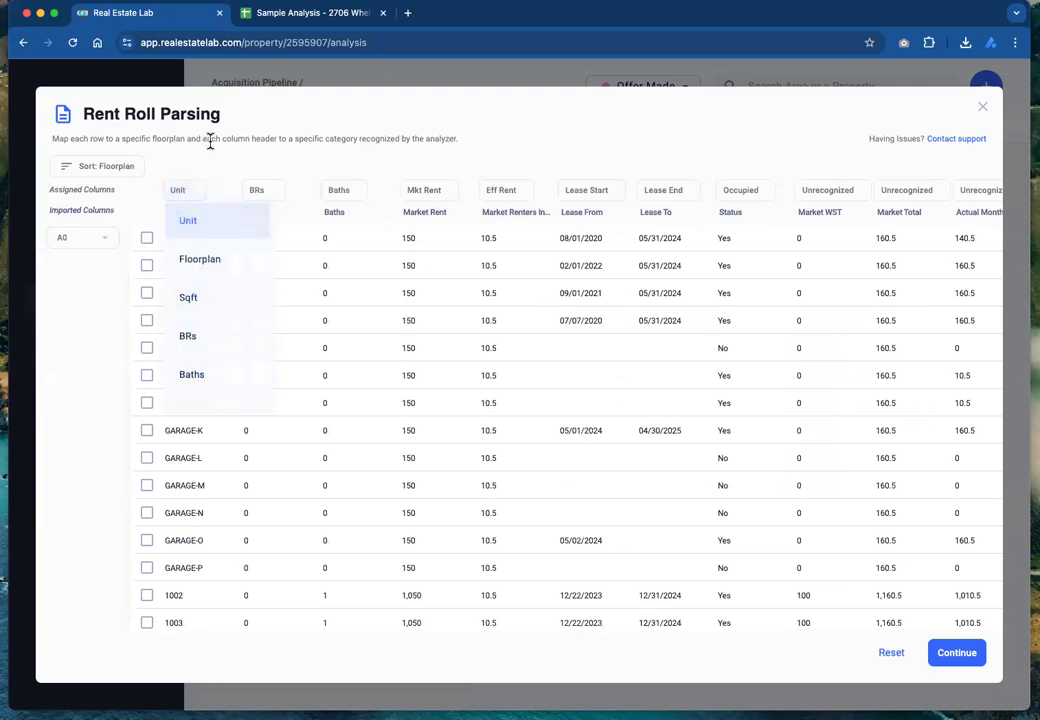
{"action": "left_click", "coordinate": [212, 147]}
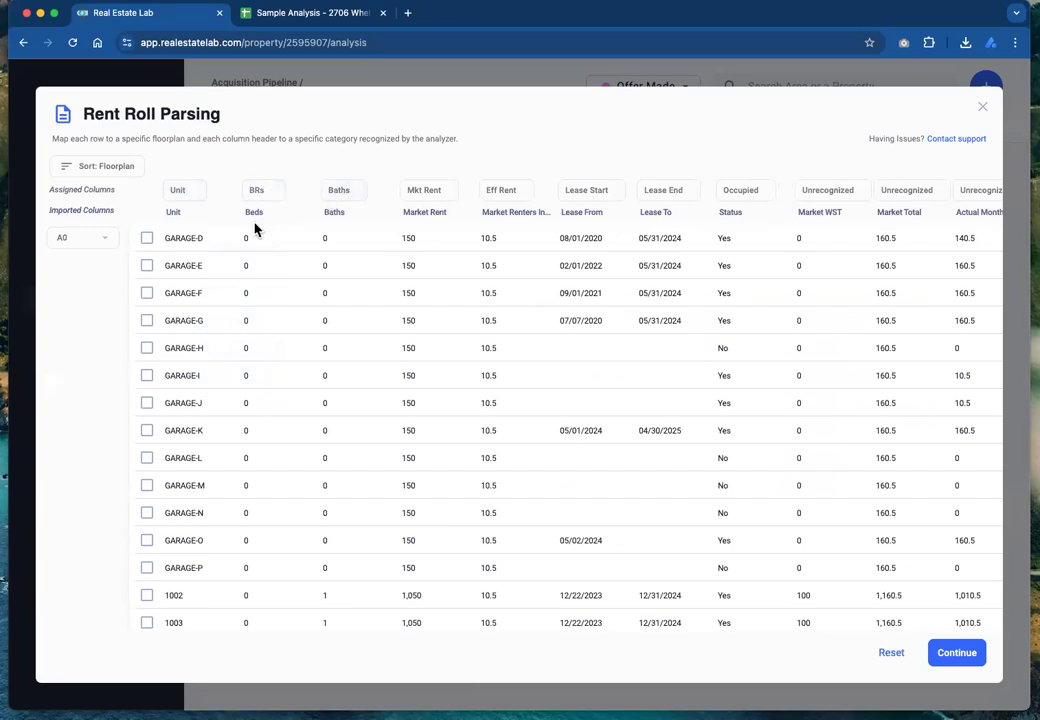
{"action": "left_click", "coordinate": [434, 192]}
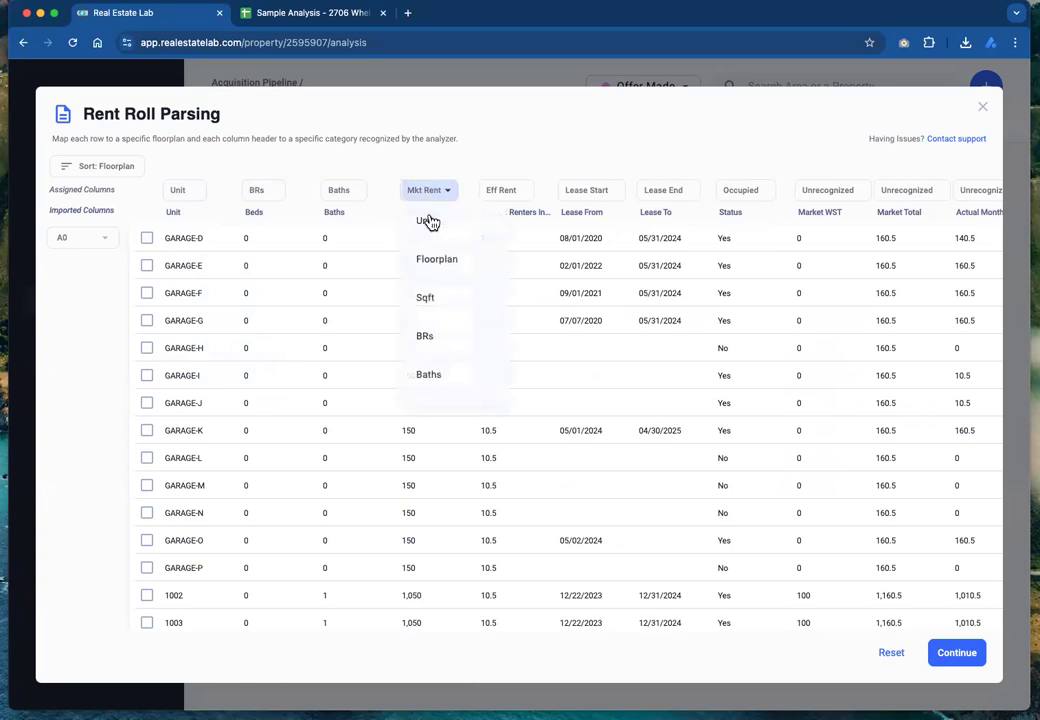
{"action": "left_click", "coordinate": [474, 130]}
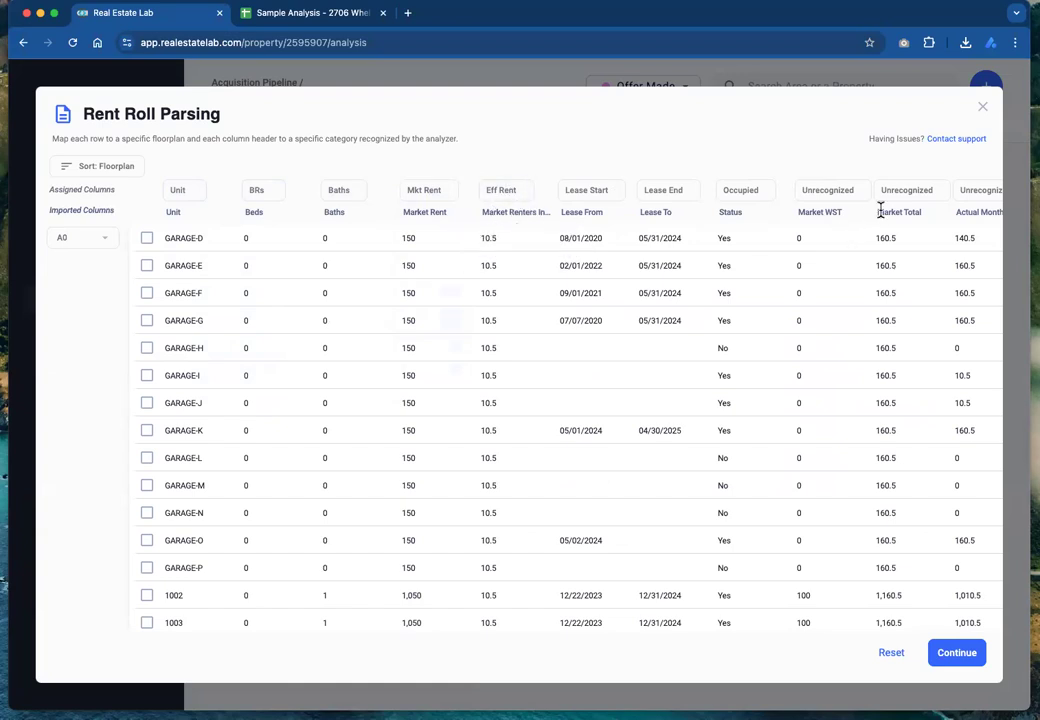
Assign the imported Actual Monthly Total column to the Eff Rent category
{"action": "scroll", "coordinate": [893, 274], "scroll_direction": "right", "scroll_amount": 8}
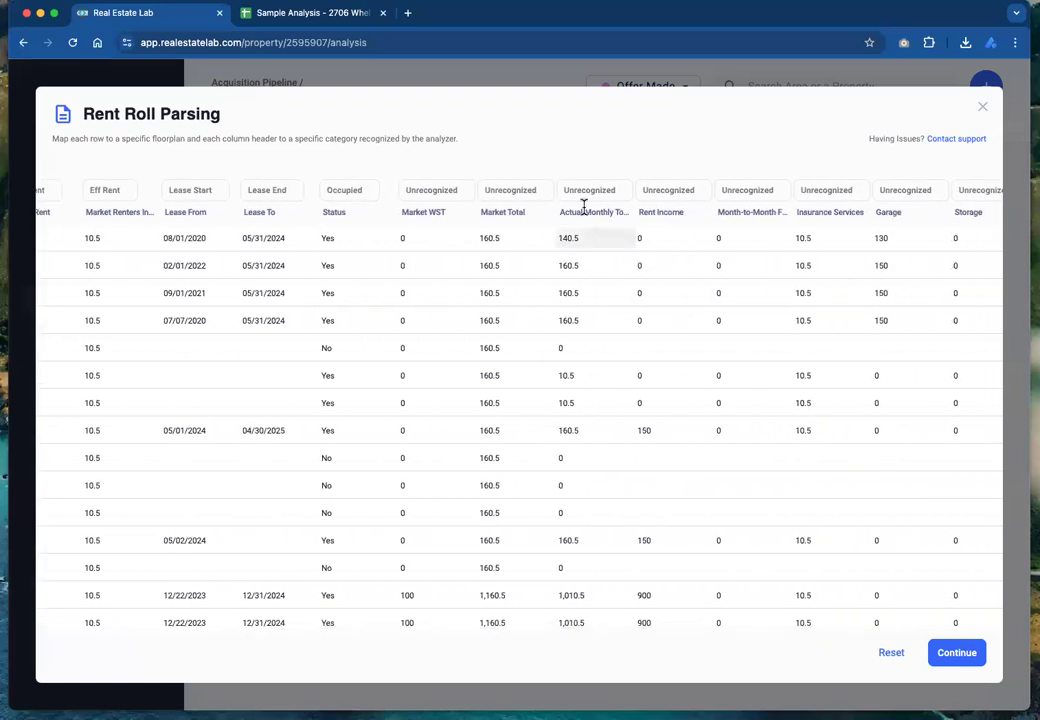
{"action": "left_click", "coordinate": [609, 191]}
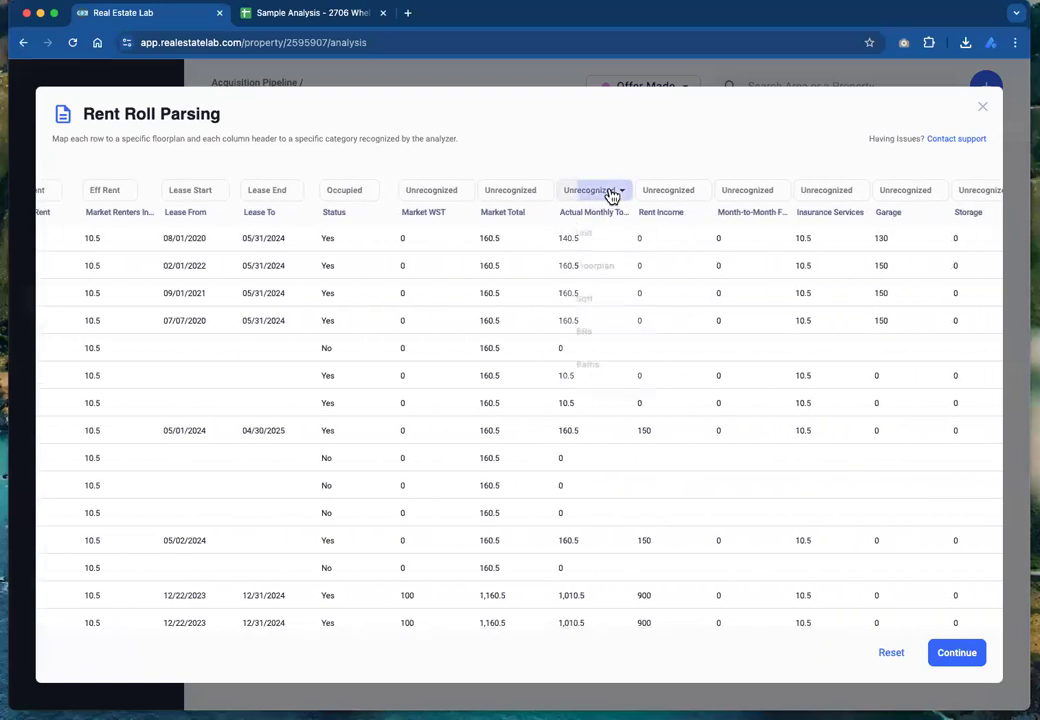
{"action": "left_click", "coordinate": [568, 156]}
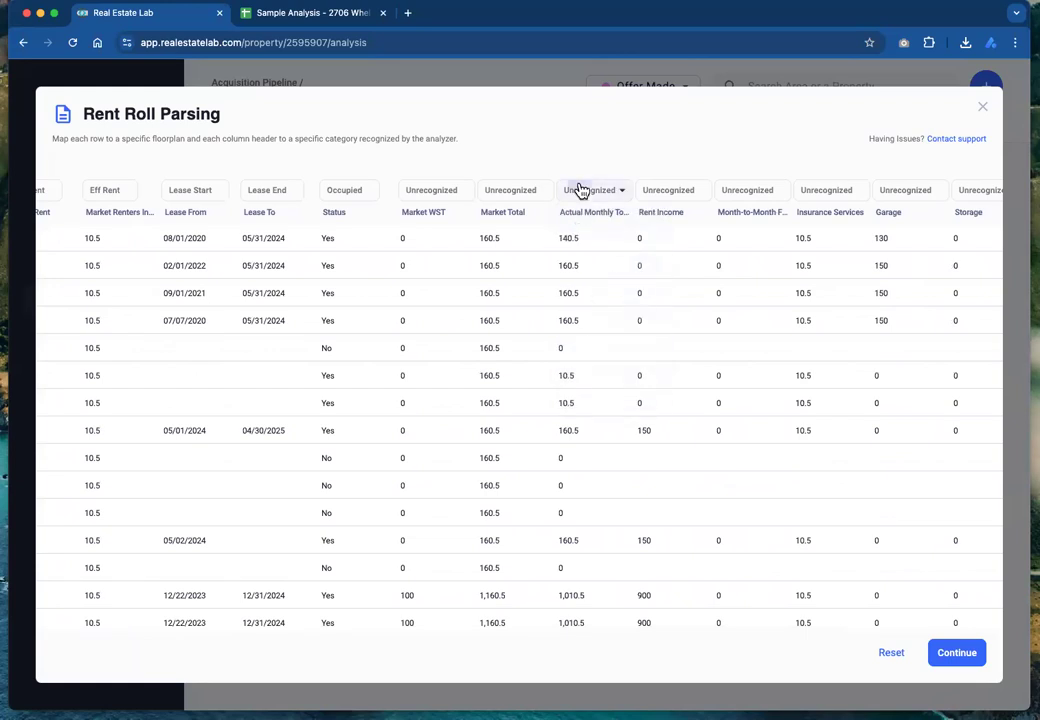
{"action": "left_click", "coordinate": [584, 190]}
{"action": "scroll", "coordinate": [602, 312], "scroll_direction": "down", "scroll_amount": 2}
{"action": "scroll", "coordinate": [602, 310], "scroll_direction": "down", "scroll_amount": 3}
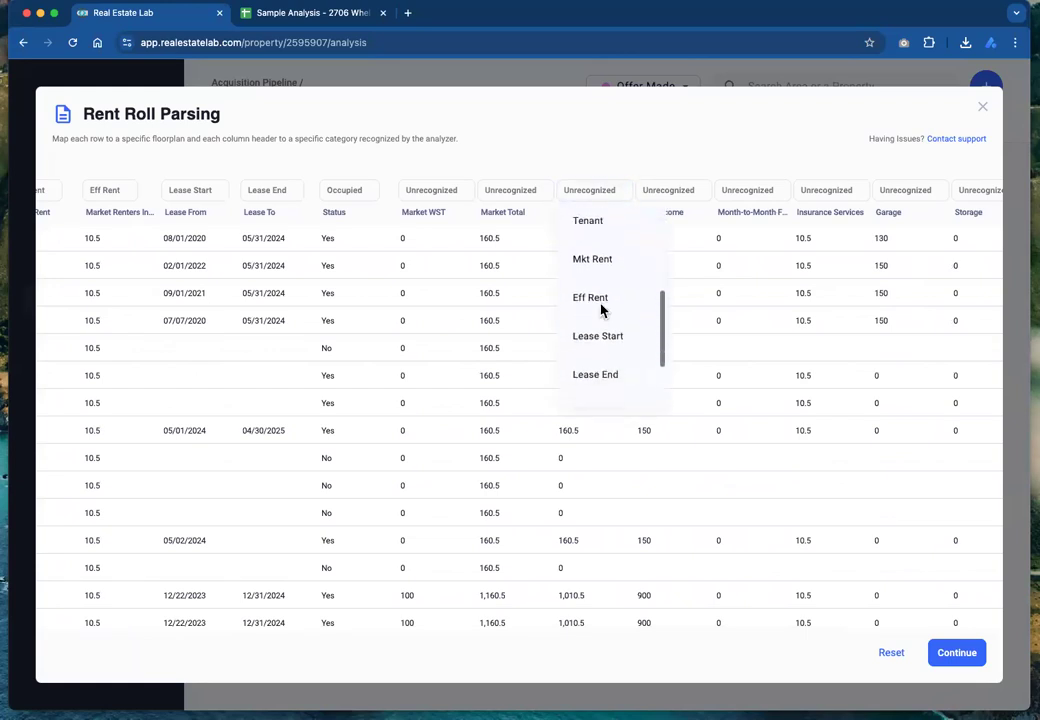
{"action": "left_click", "coordinate": [601, 290]}
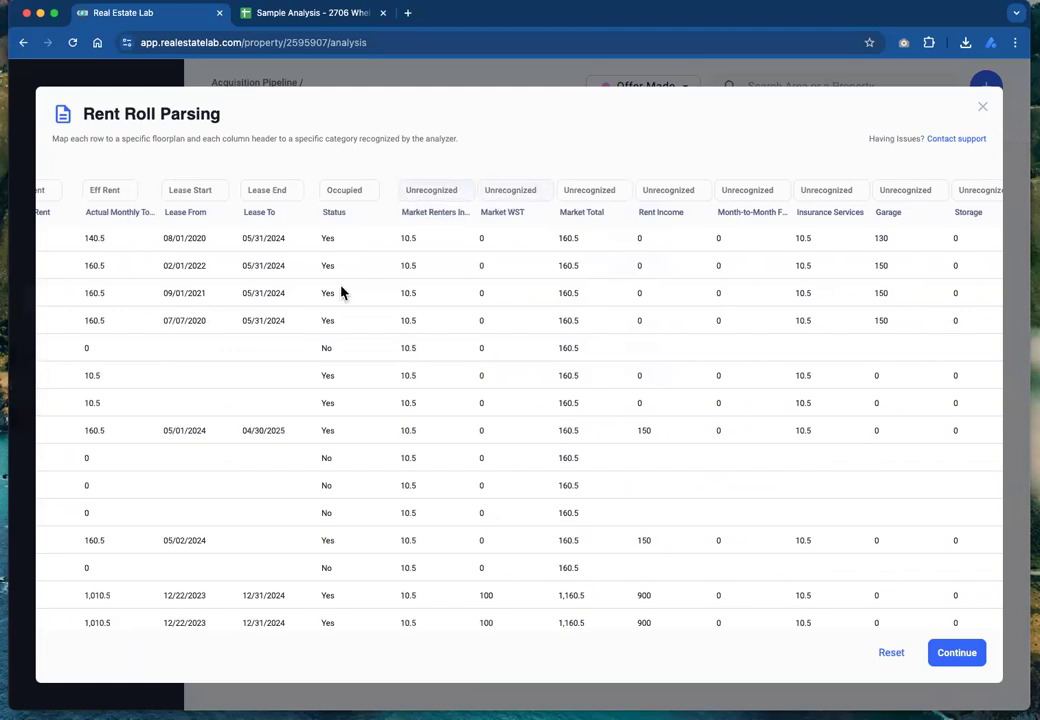
Review the Actual Monthly Total values mapped to Eff Rent, continue with the parsing and confirm the unit mix
{"action": "scroll", "coordinate": [340, 292], "scroll_direction": "left", "scroll_amount": 5}
{"action": "scroll", "coordinate": [340, 292], "scroll_direction": "left", "scroll_amount": 3}
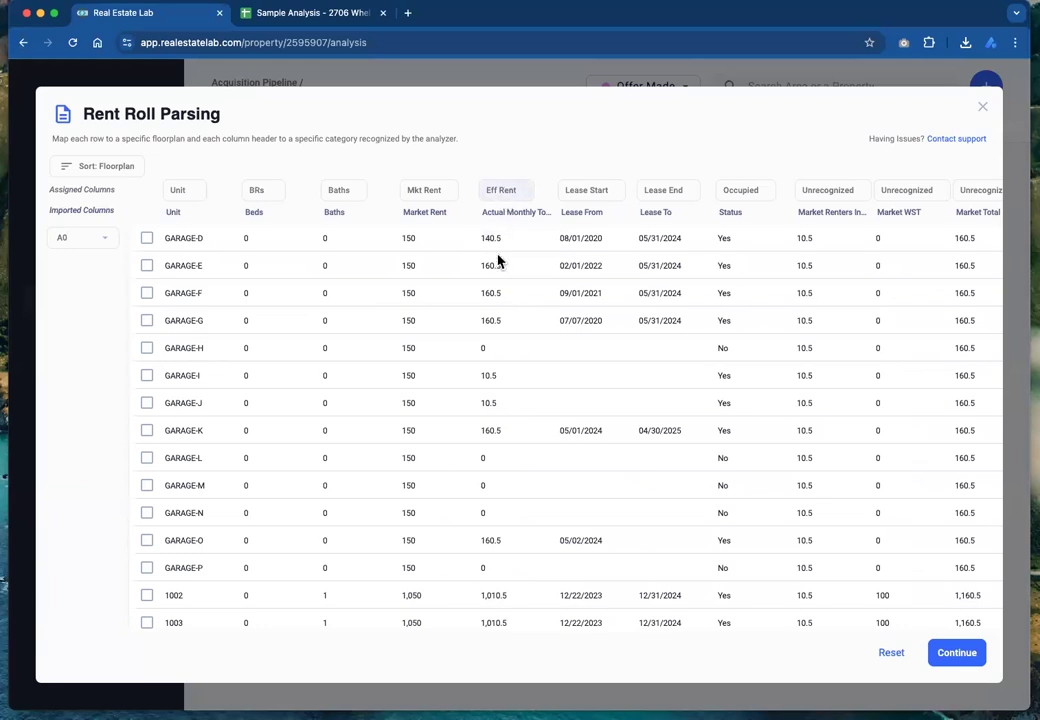
{"action": "scroll", "coordinate": [487, 353], "scroll_direction": "down", "scroll_amount": 5}
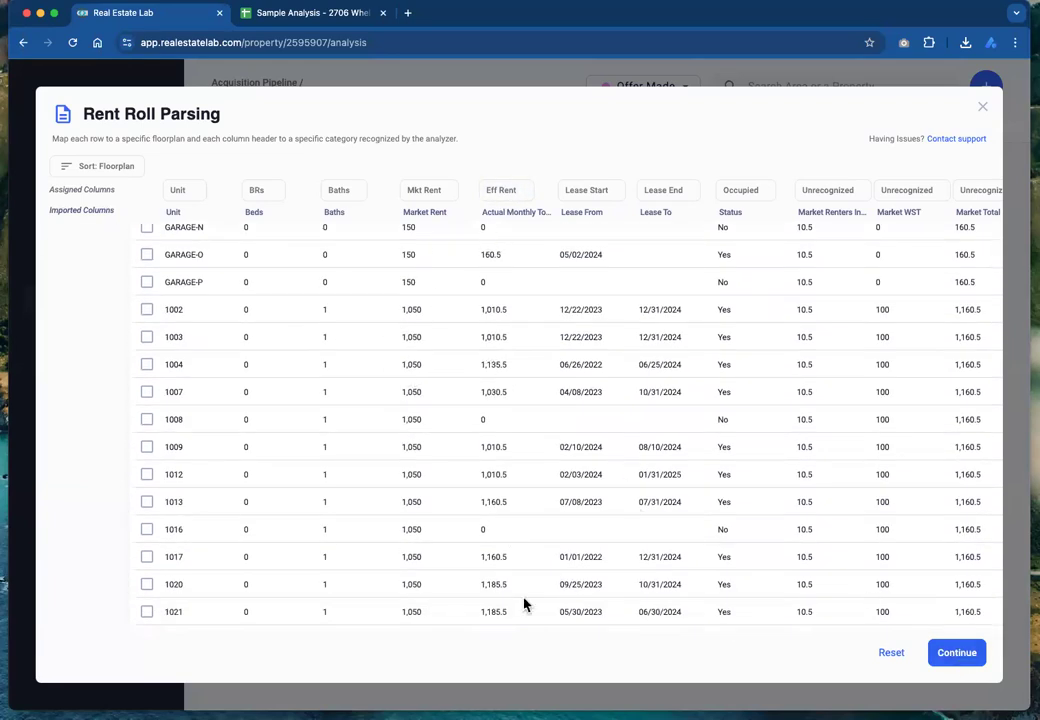
{"action": "left_click", "coordinate": [954, 652]}
{"action": "left_click", "coordinate": [960, 587]}
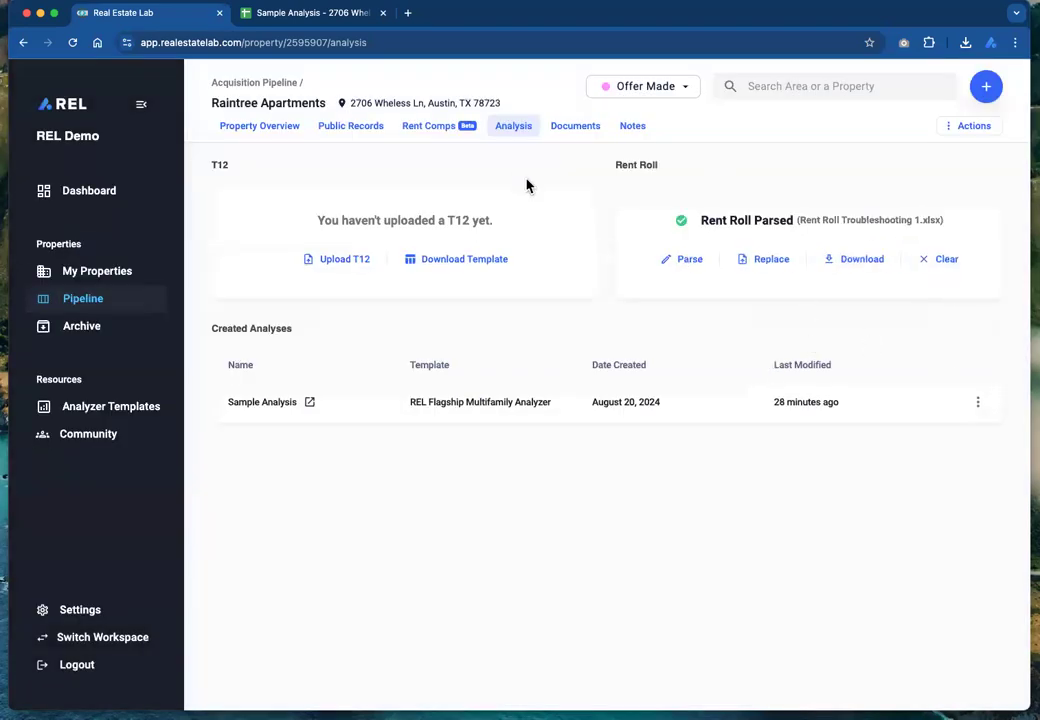
Switch to the Sample Analysis spreadsheet and check the Current Effective Rents in P5:P7 of the Unit Mix & Rents sheet
{"action": "left_click", "coordinate": [340, 15]}
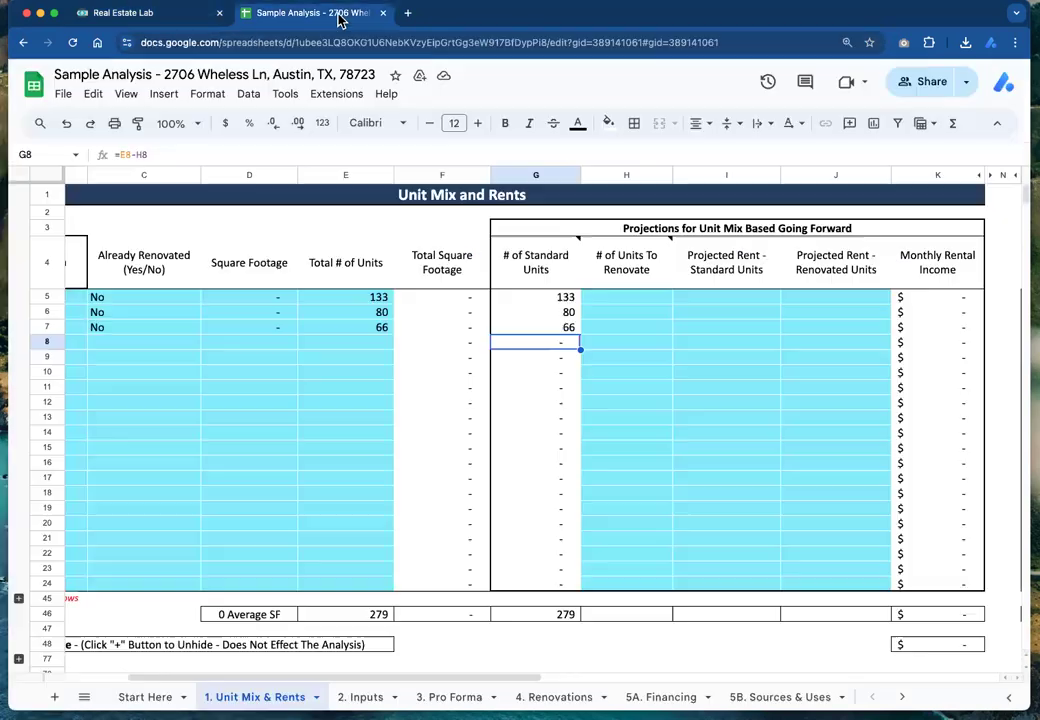
{"action": "scroll", "coordinate": [599, 313], "scroll_direction": "right", "scroll_amount": 10}
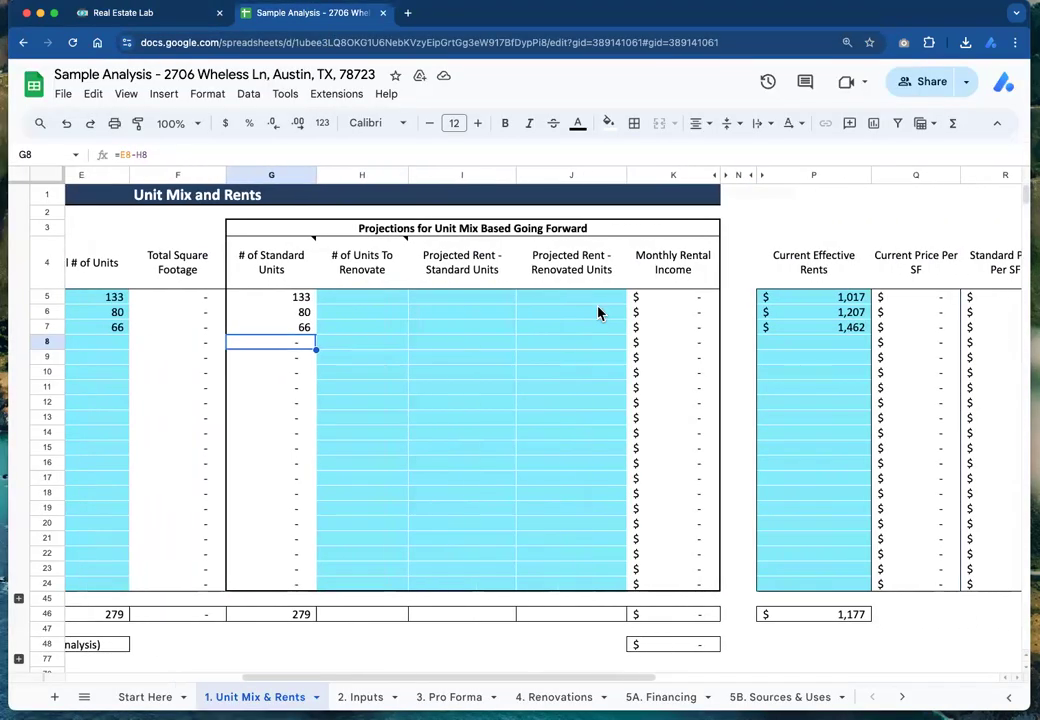
{"action": "left_click", "coordinate": [739, 305]}
{"action": "left_click_drag", "start_coordinate": [739, 305], "coordinate": [734, 332]}
{"action": "mouse_move", "coordinate": [719, 299]}
{"action": "left_mouse_down"}
{"action": "mouse_move", "coordinate": [719, 328]}
{"action": "mouse_move", "coordinate": [719, 309]}
{"action": "left_mouse_up"}
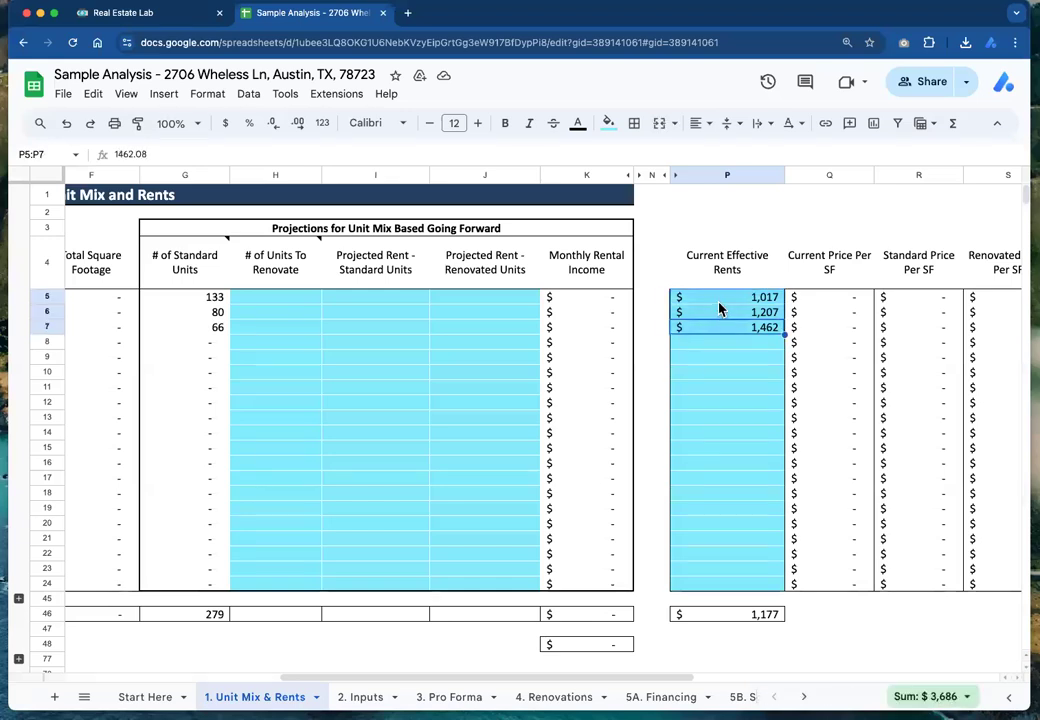
{"action": "left_click", "coordinate": [146, 14]}
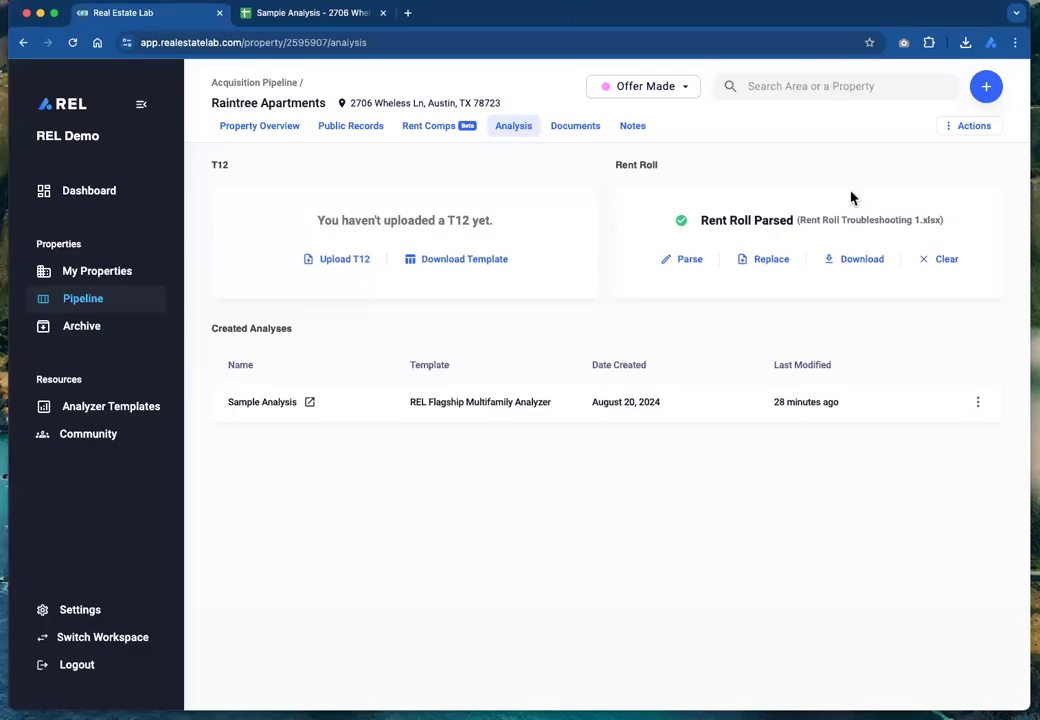
{"action": "left_click", "coordinate": [289, 14]}
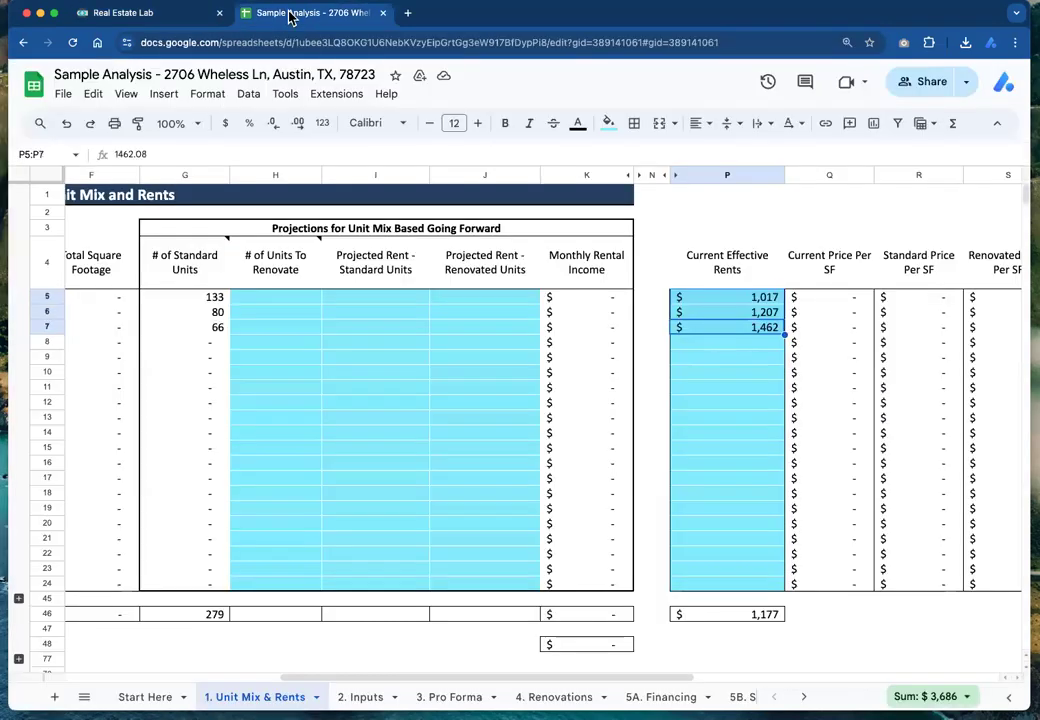
{"action": "left_click_drag", "start_coordinate": [751, 301], "coordinate": [748, 327]}
{"action": "left_click", "coordinate": [748, 328]}
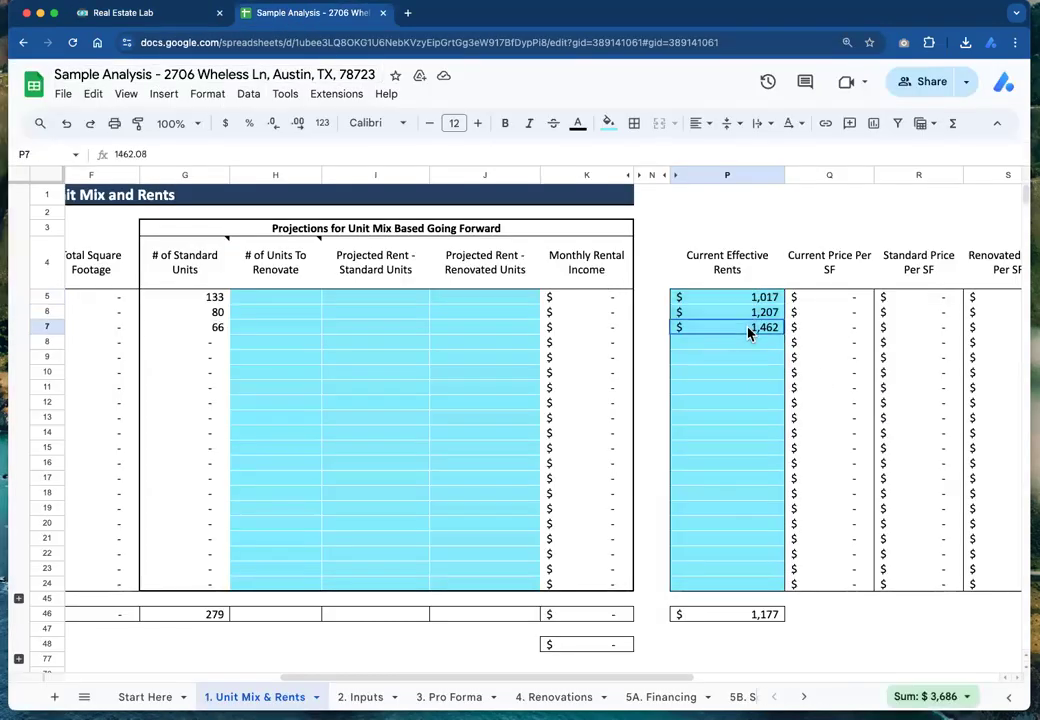
Return to Real Estate Lab, parse the rent roll again with Market Renters Insurance as Eff Rent, and confirm the unit mix
{"action": "left_click", "coordinate": [124, 13]}
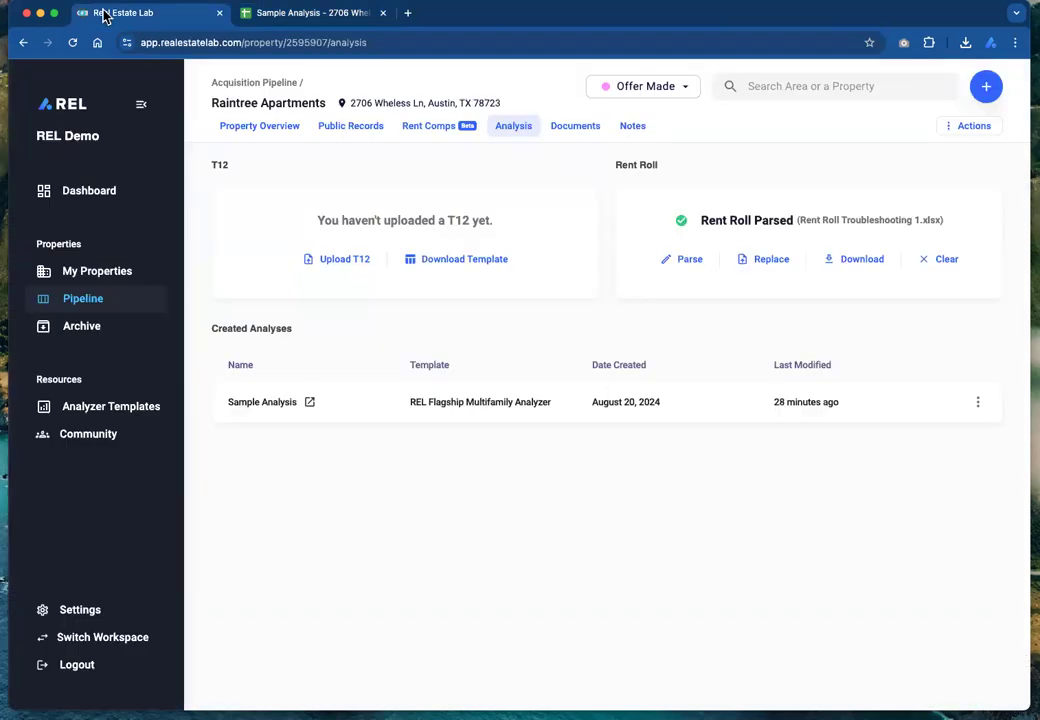
{"action": "left_click", "coordinate": [697, 264]}
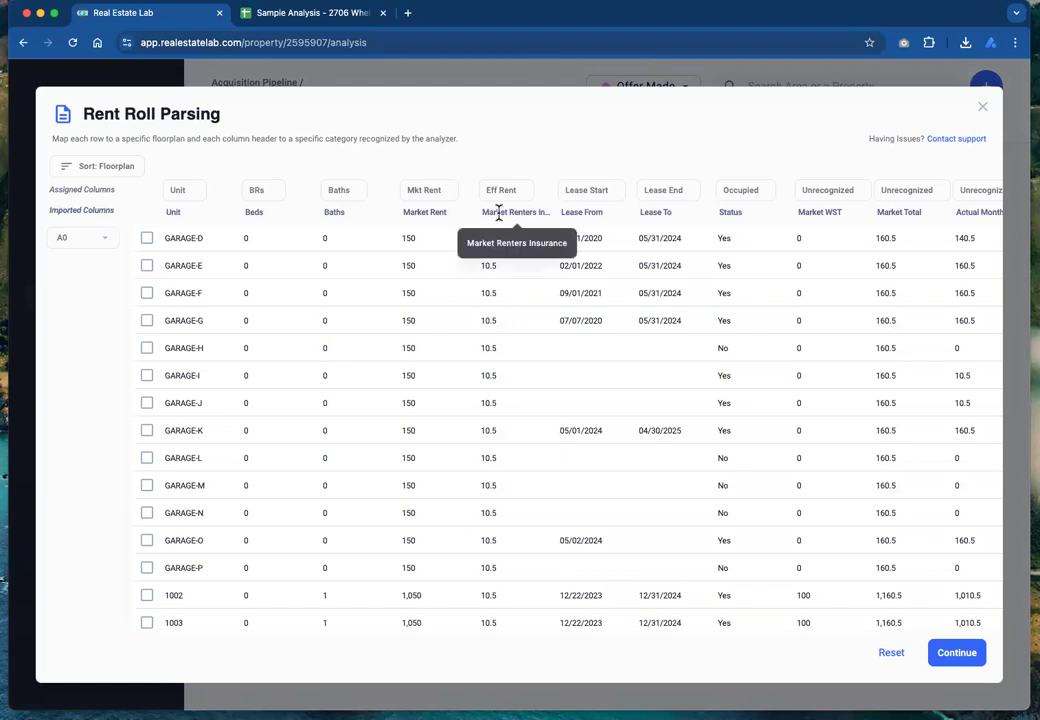
{"action": "left_click", "coordinate": [955, 651]}
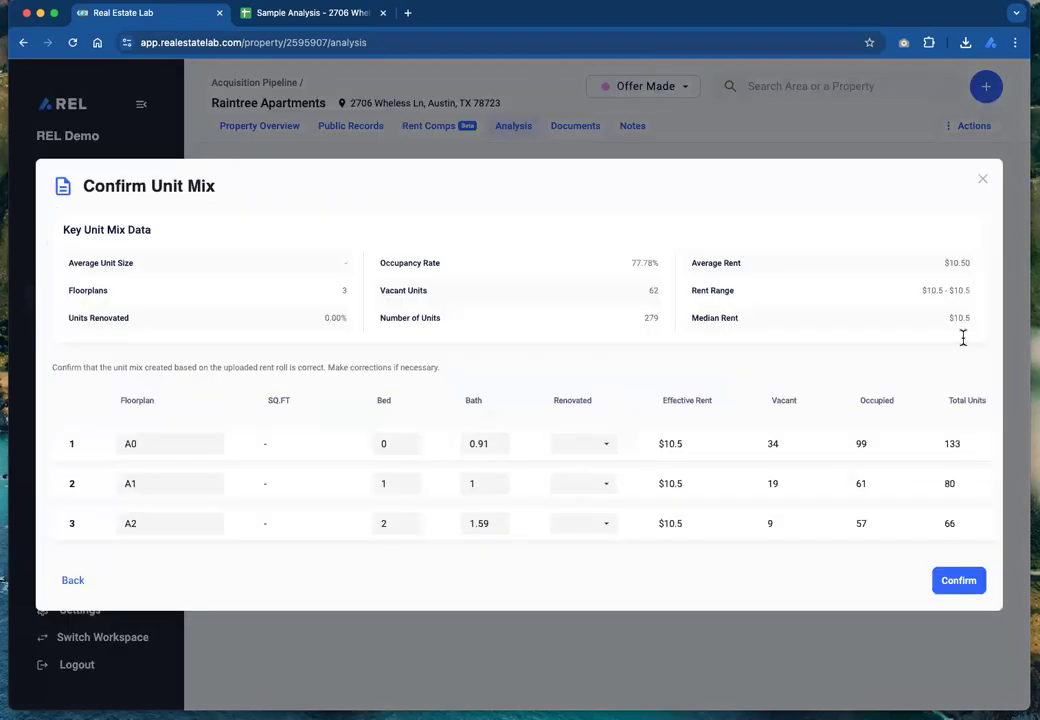
{"action": "double_click", "coordinate": [957, 263]}
{"action": "left_click", "coordinate": [957, 264]}
{"action": "left_click", "coordinate": [964, 582]}
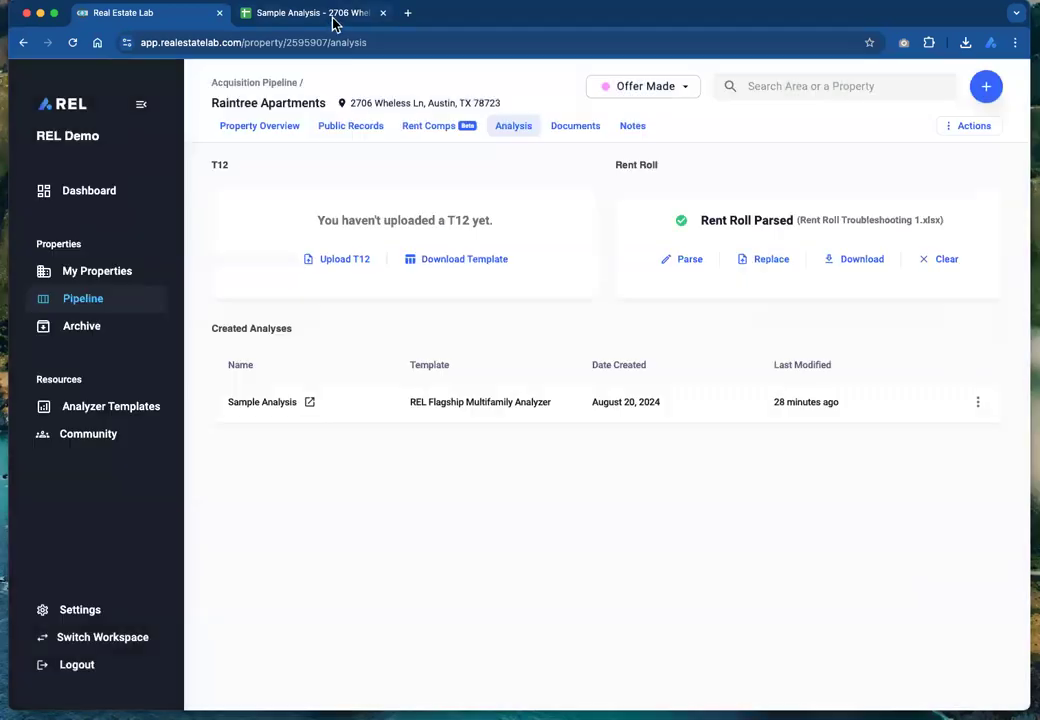
Check the Current Effective Rents in the Sample Analysis spreadsheet, and review the imported column headers in Real Estate Lab's rent roll parsing
{"action": "left_click", "coordinate": [336, 22]}
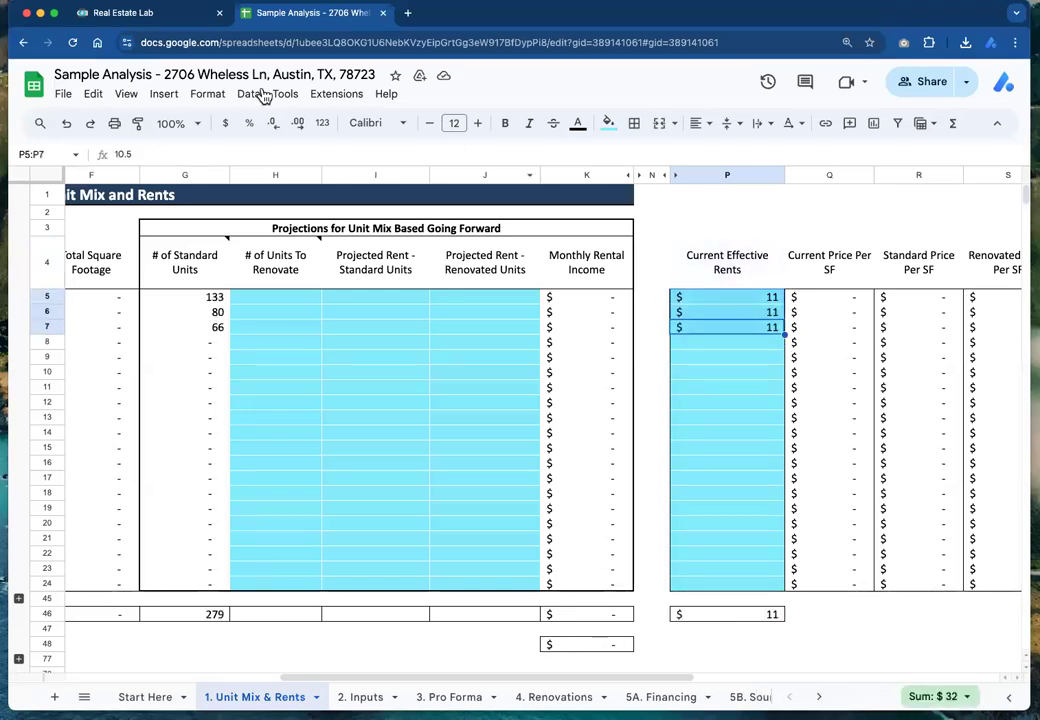
{"action": "left_click", "coordinate": [113, 13]}
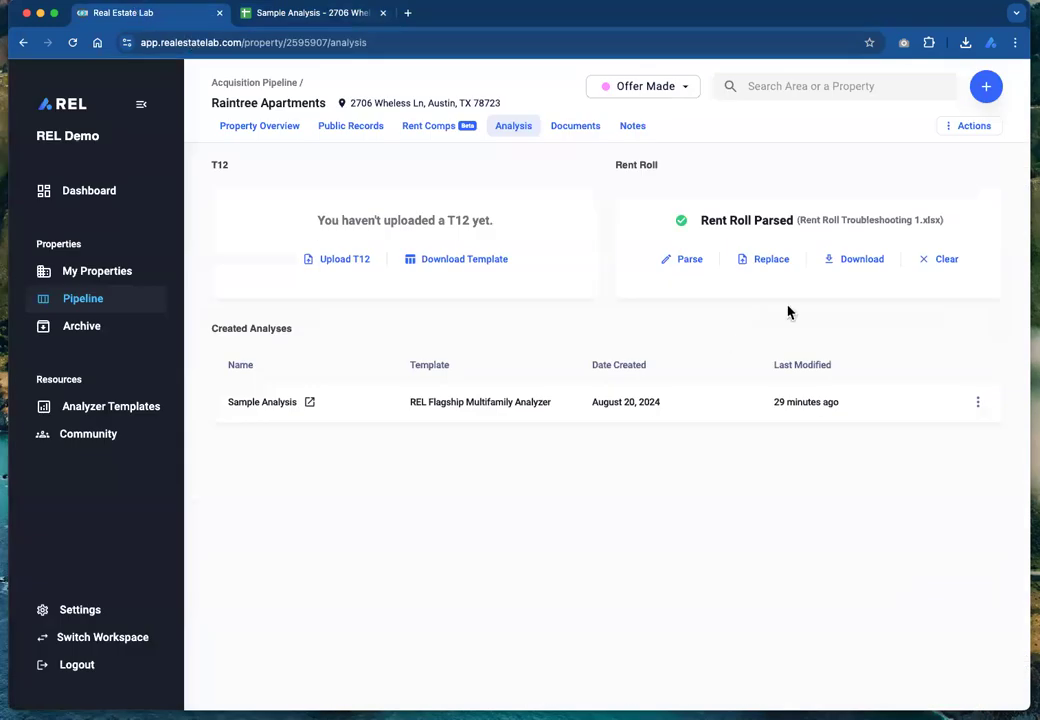
{"action": "left_click", "coordinate": [692, 259]}
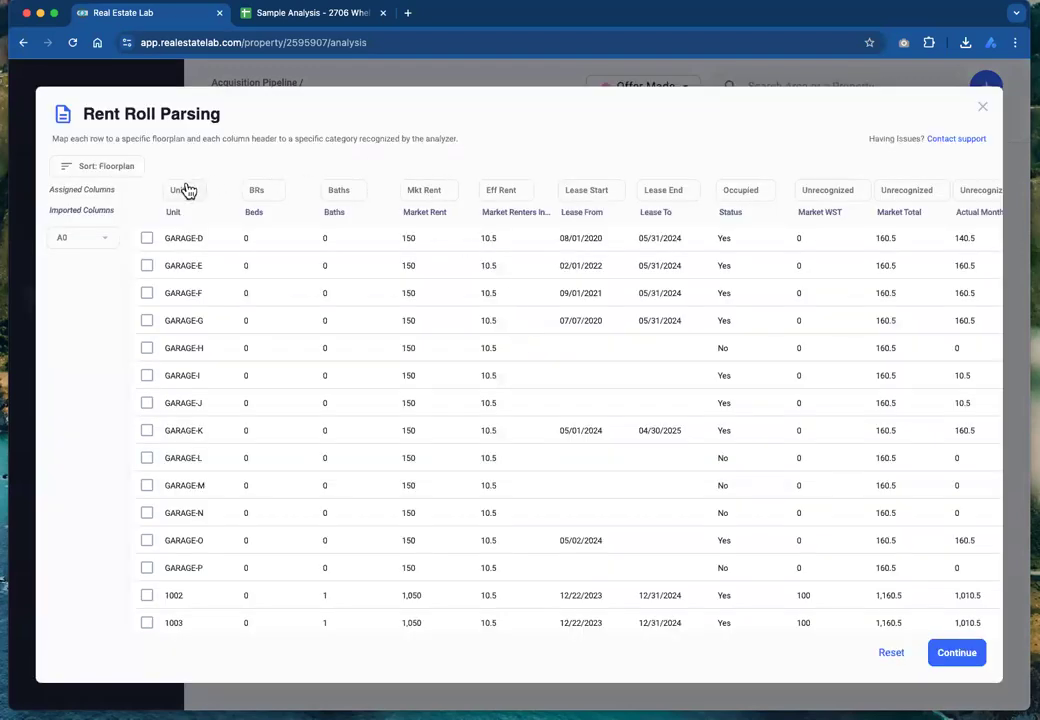
{"action": "left_click_drag", "start_coordinate": [322, 213], "coordinate": [170, 212]}
{"action": "left_click", "coordinate": [749, 214]}
{"action": "left_click", "coordinate": [983, 106]}
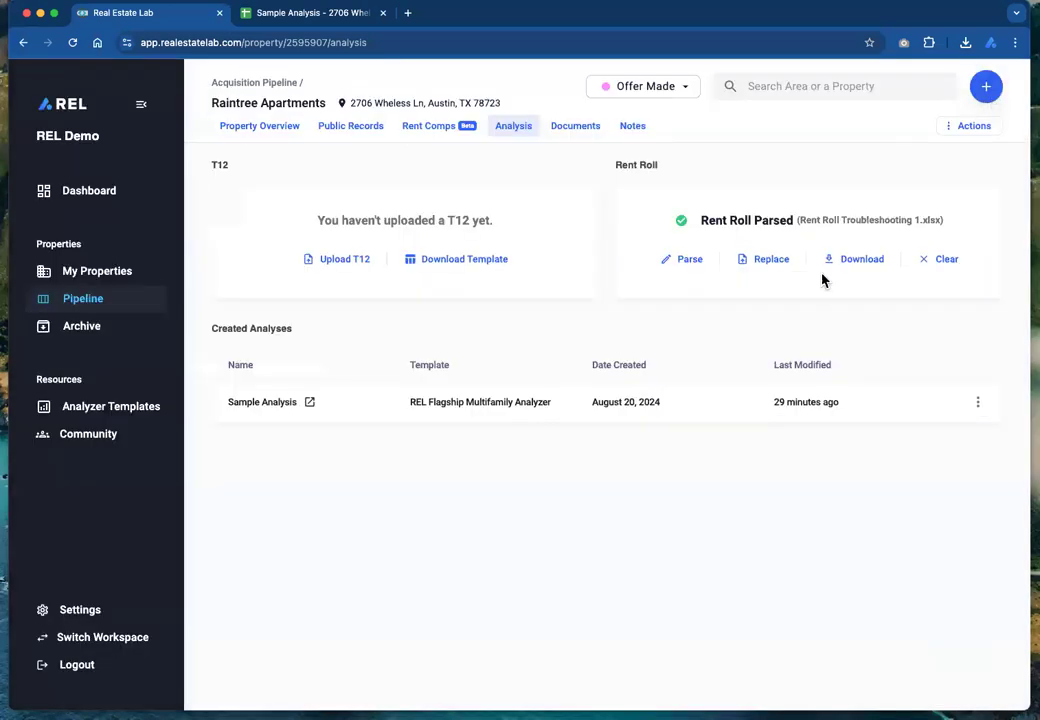
Clear the parsed rent roll, upload a replacement workbook with multiple sheets and choose its Rent Roll sheet for parsing
{"action": "left_click", "coordinate": [931, 263]}
{"action": "left_click_drag", "start_coordinate": [900, 166], "coordinate": [801, 219]}
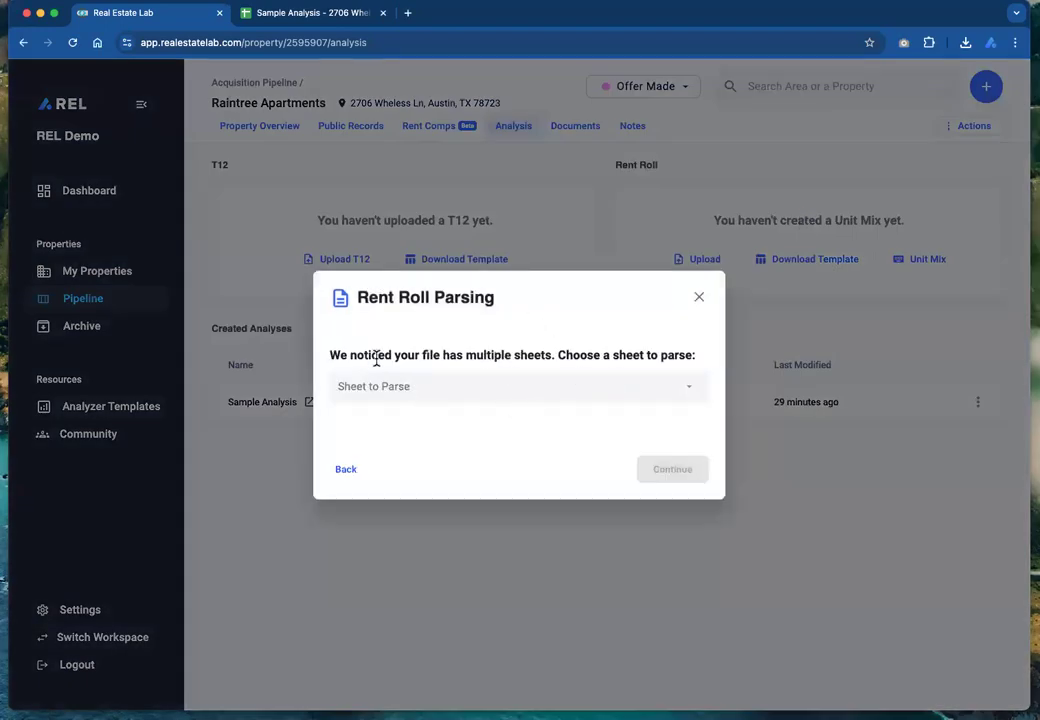
{"action": "left_click", "coordinate": [522, 398]}
{"action": "left_click", "coordinate": [405, 424]}
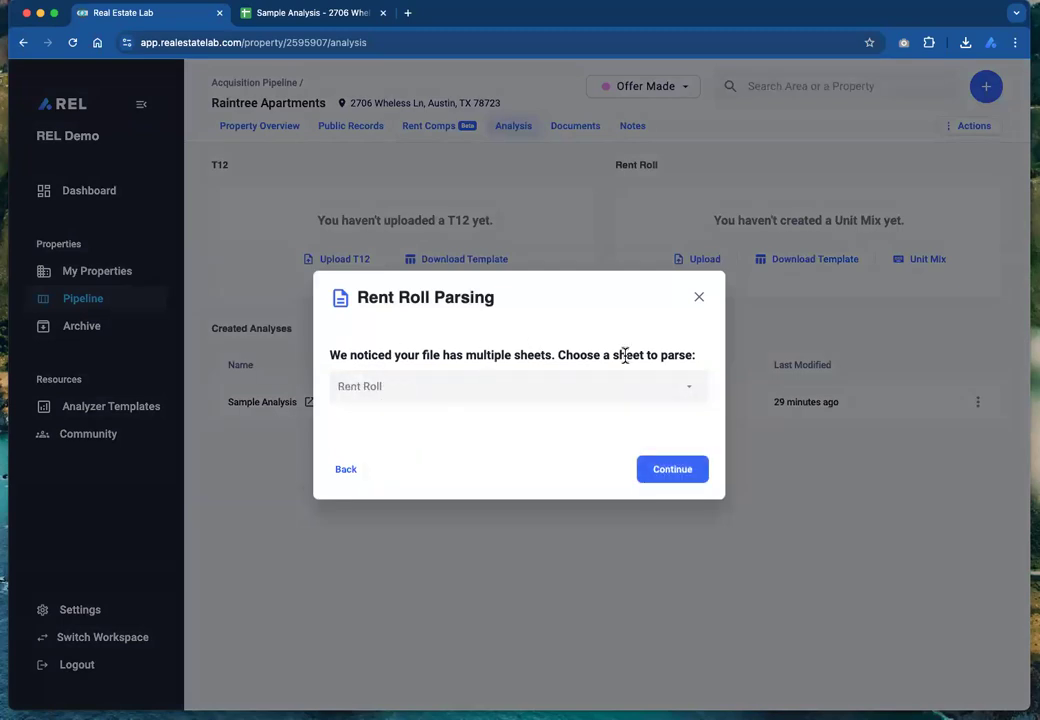
{"action": "left_click", "coordinate": [442, 398]}
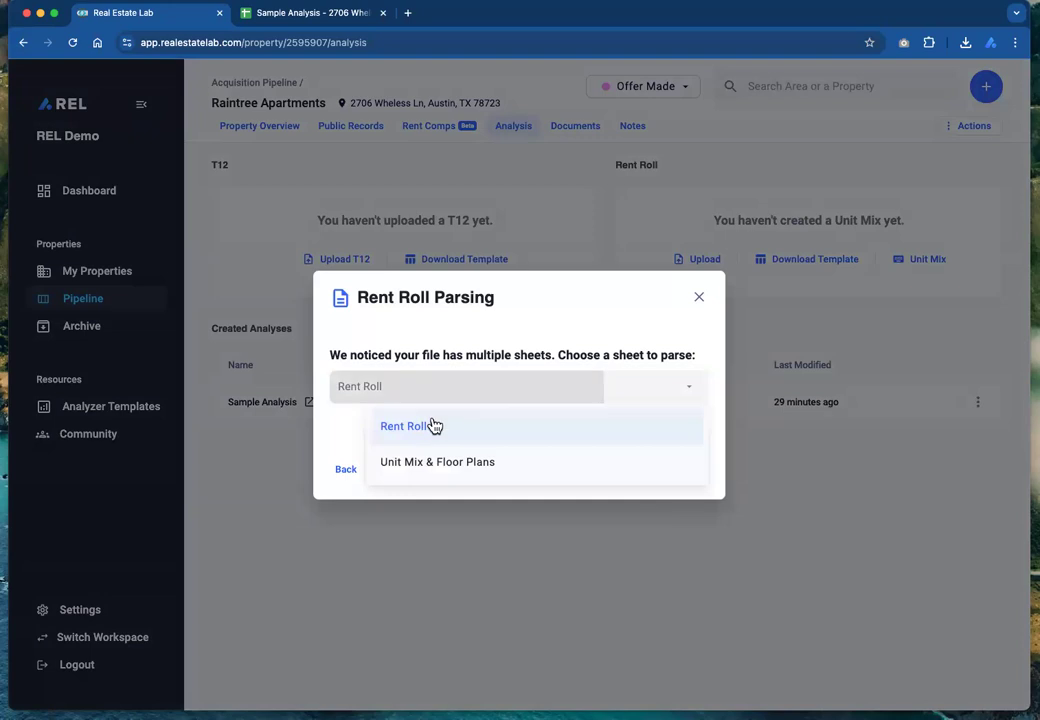
{"action": "left_click", "coordinate": [462, 436]}
{"action": "left_click", "coordinate": [688, 472]}
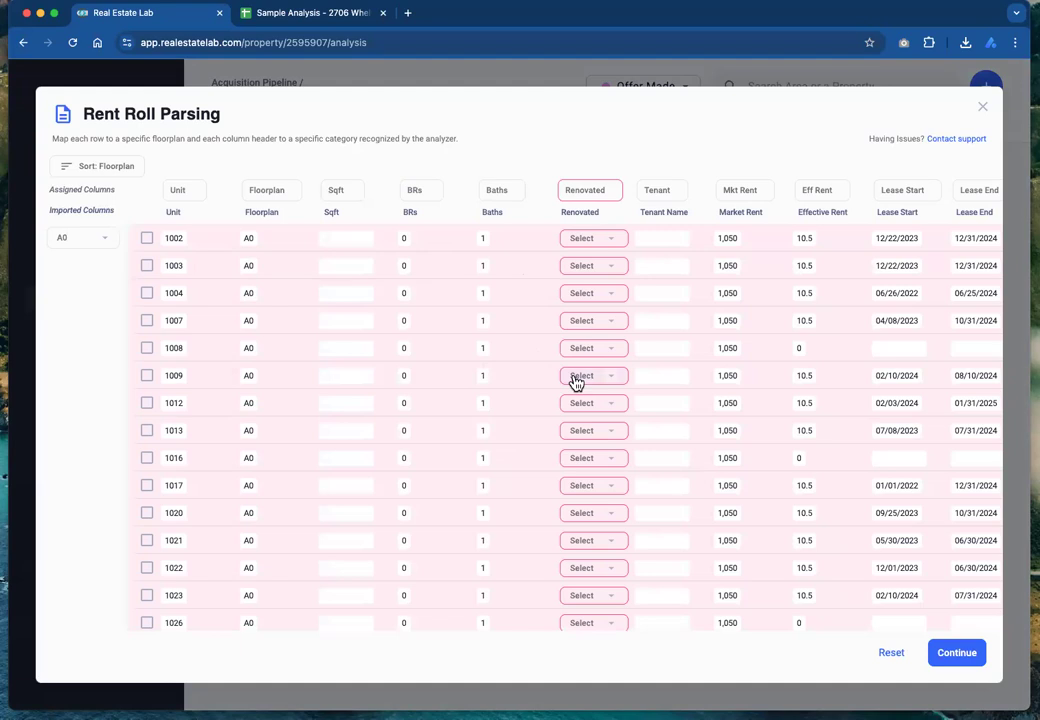
Examine the highlighted rows with missing Renovated values and the options offered for unit 1082, without choosing one
{"action": "scroll", "coordinate": [551, 398], "scroll_direction": "down", "scroll_amount": 10}
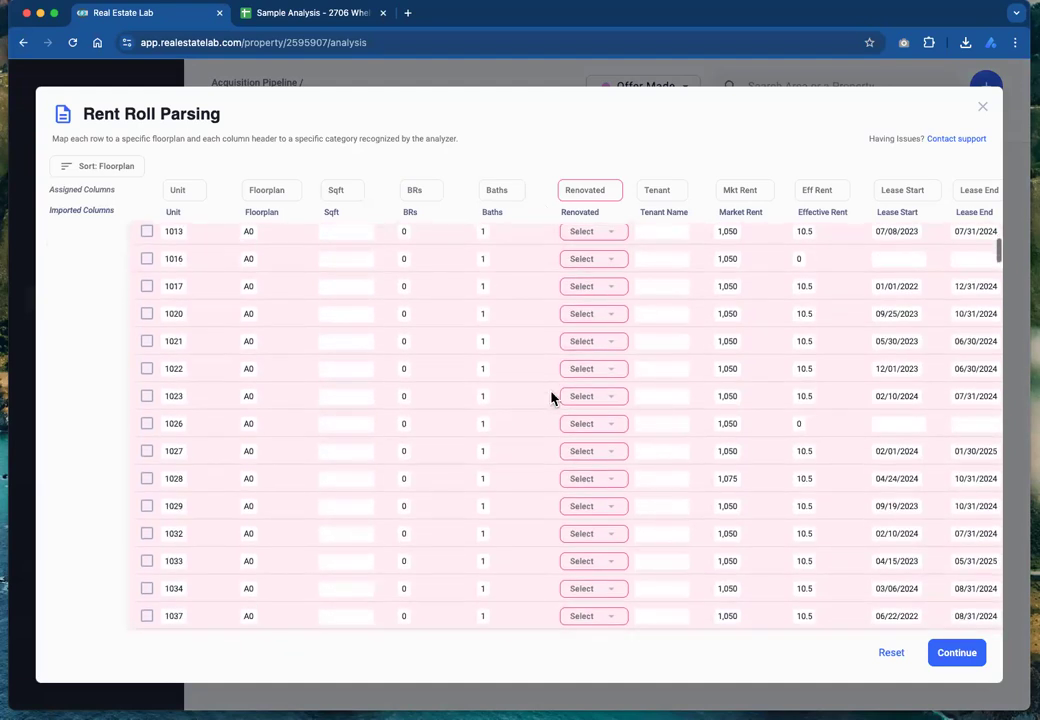
{"action": "scroll", "coordinate": [551, 398], "scroll_direction": "down", "scroll_amount": 2}
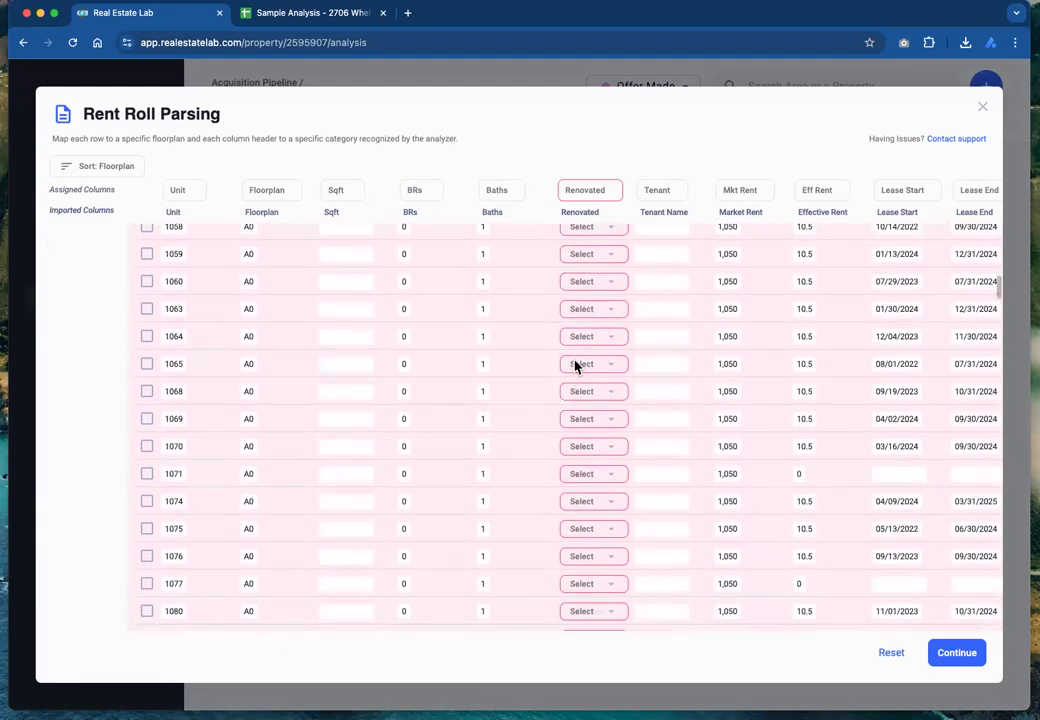
{"action": "scroll", "coordinate": [481, 392], "scroll_direction": "down", "scroll_amount": 5}
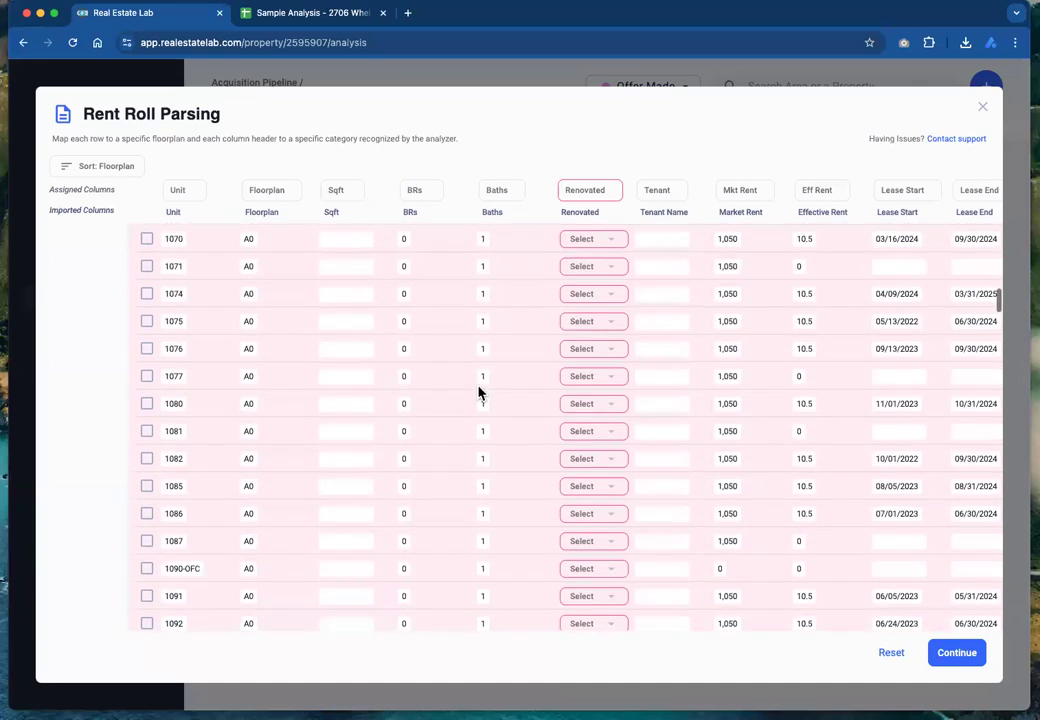
{"action": "left_click", "coordinate": [606, 308]}
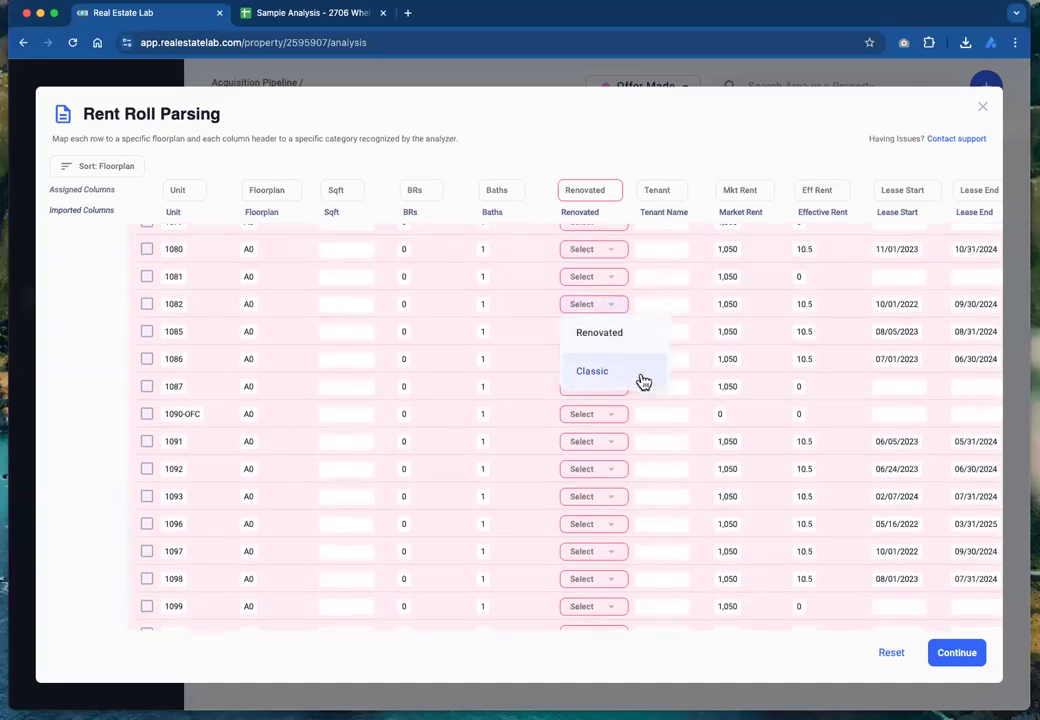
{"action": "left_click", "coordinate": [531, 314]}
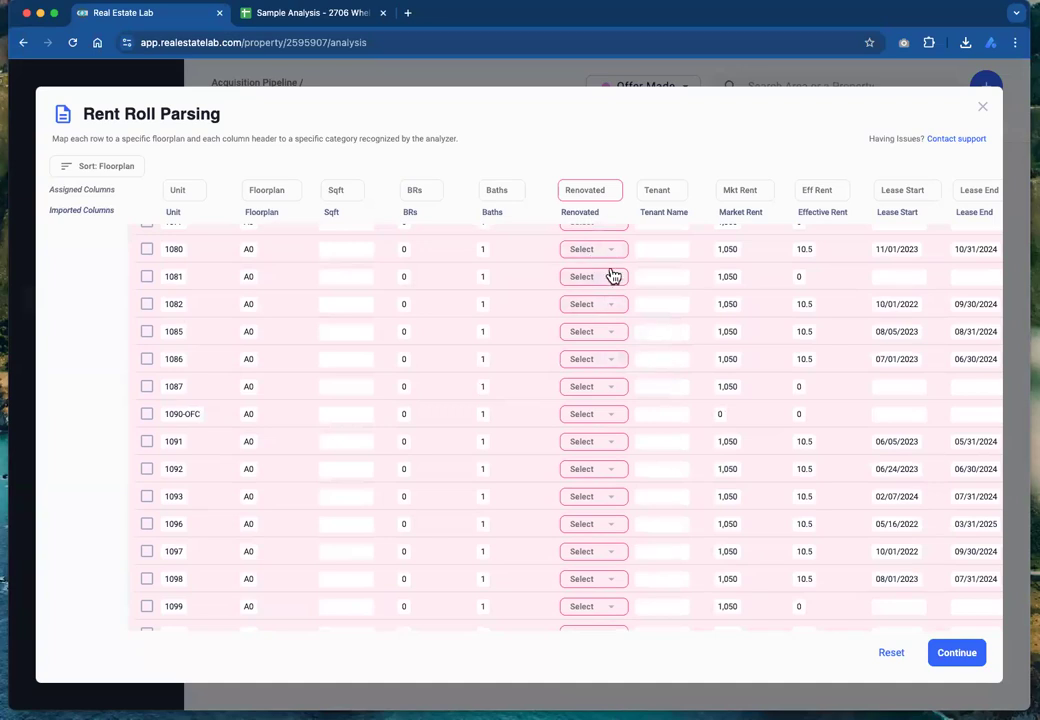
{"action": "scroll", "coordinate": [606, 388], "scroll_direction": "down", "scroll_amount": 15}
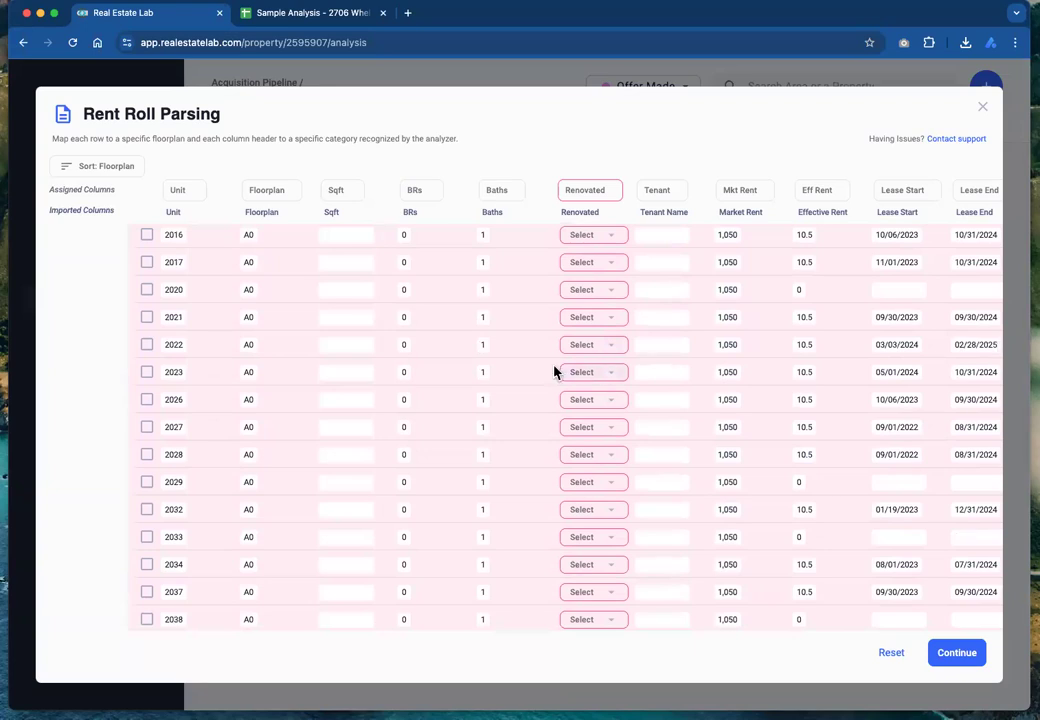
{"action": "scroll", "coordinate": [497, 356], "scroll_direction": "up", "scroll_amount": 10}
{"action": "scroll", "coordinate": [497, 356], "scroll_direction": "up", "scroll_amount": 10}
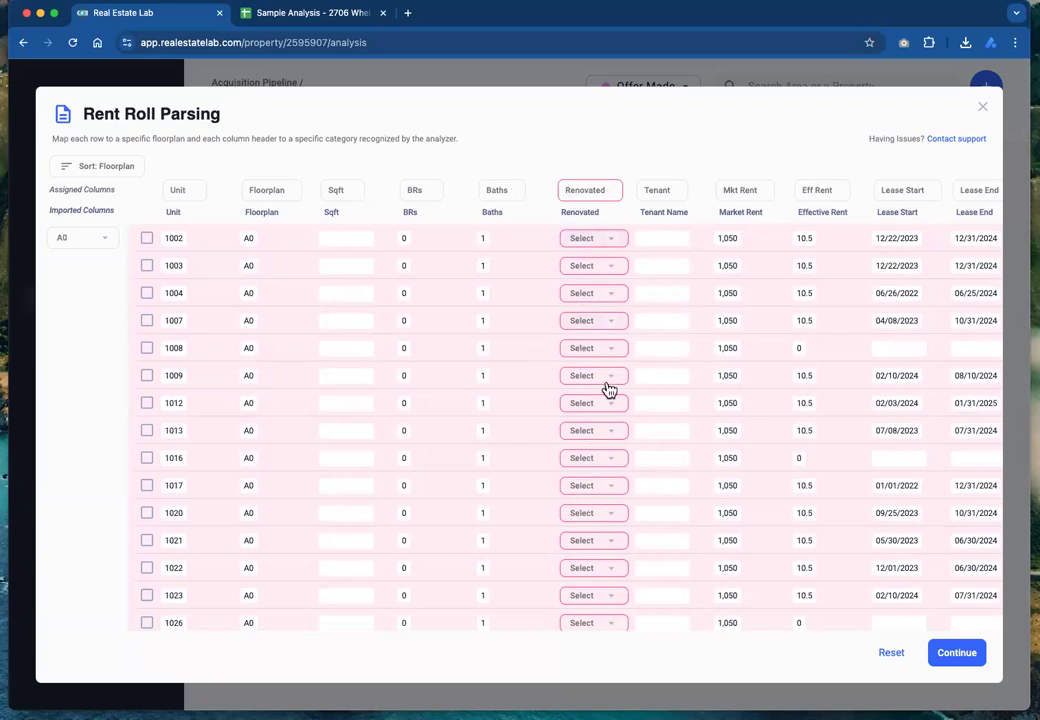
Assign the imported Renovated column as Unused to resolve the highlighted rows, and check its new placement in the rent roll
{"action": "left_click", "coordinate": [594, 199]}
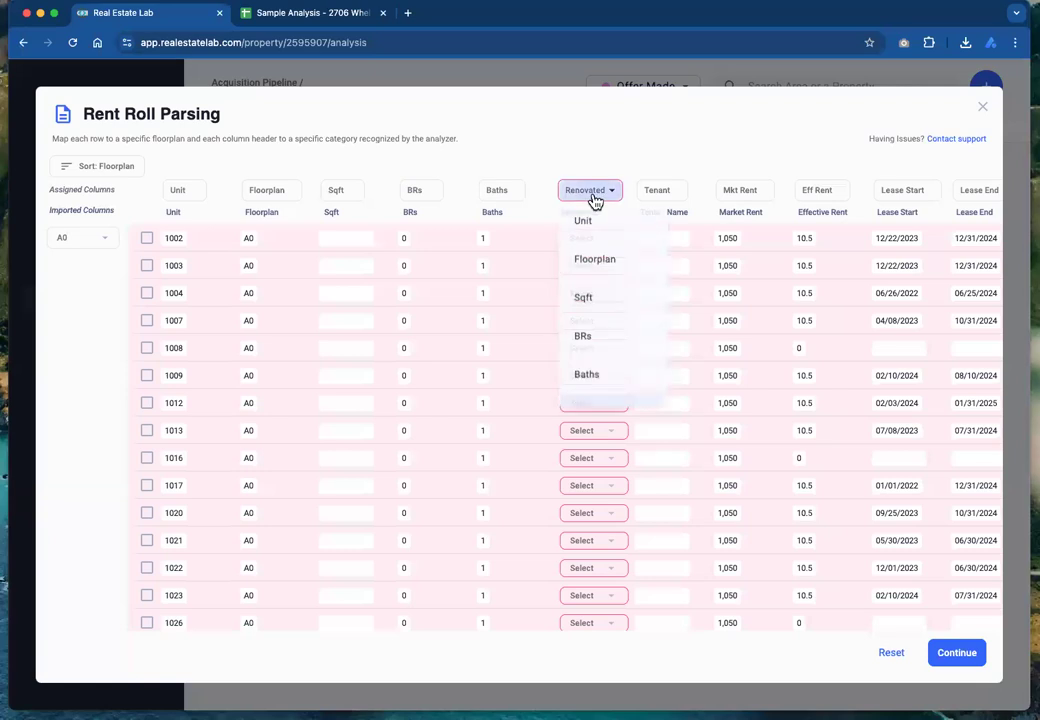
{"action": "scroll", "coordinate": [597, 336], "scroll_direction": "down", "scroll_amount": 5}
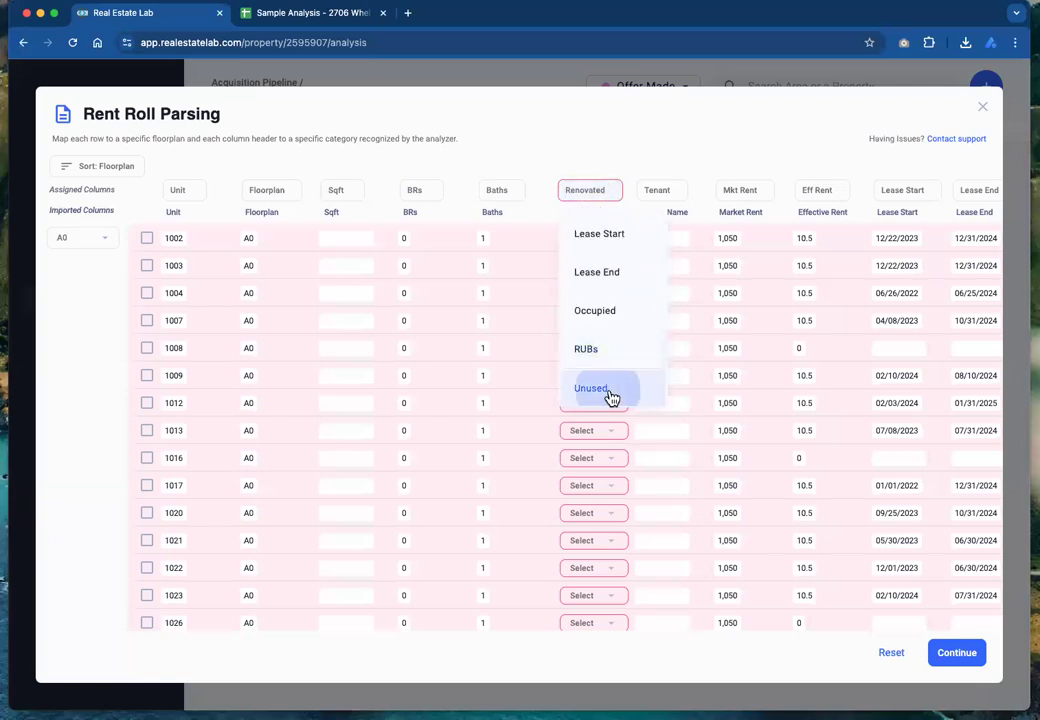
{"action": "left_click", "coordinate": [608, 393]}
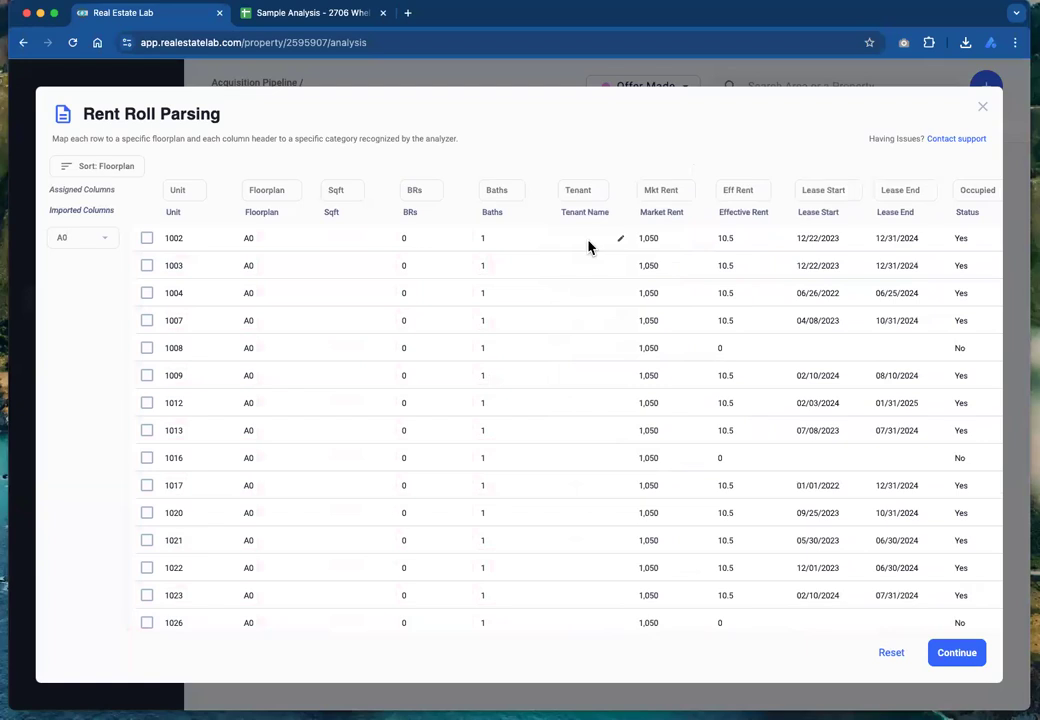
{"action": "scroll", "coordinate": [588, 246], "scroll_direction": "right", "scroll_amount": 3}
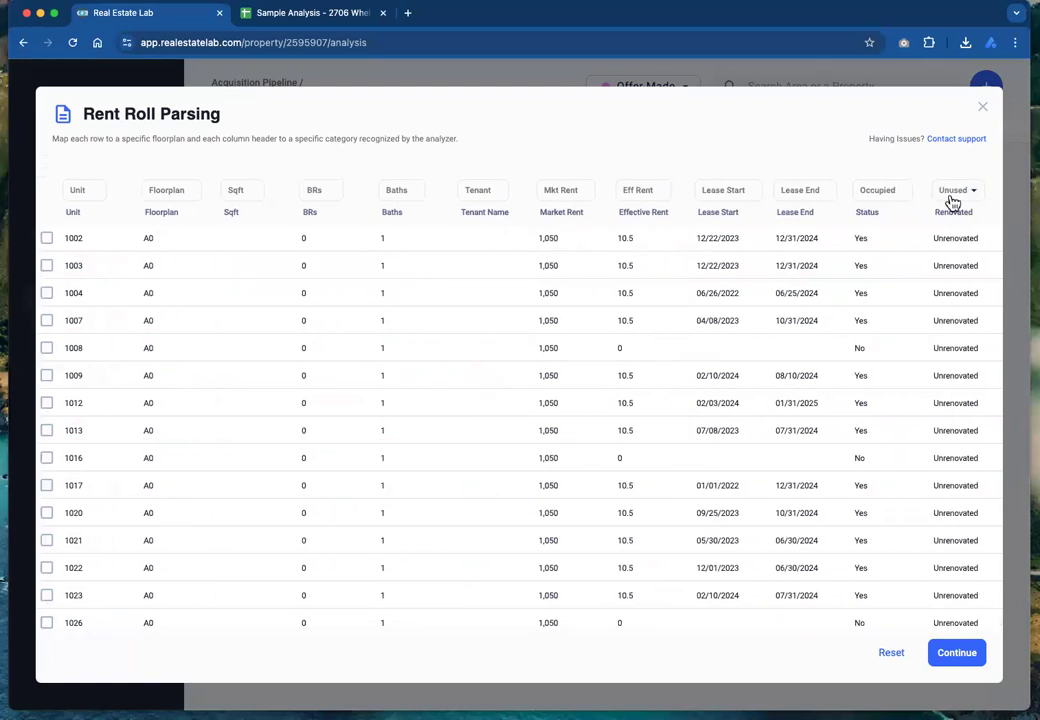
Review the parsed rent roll columns and the Confirm Unit Mix summary, and go back to the parsing without confirming
{"action": "left_click", "coordinate": [955, 654]}
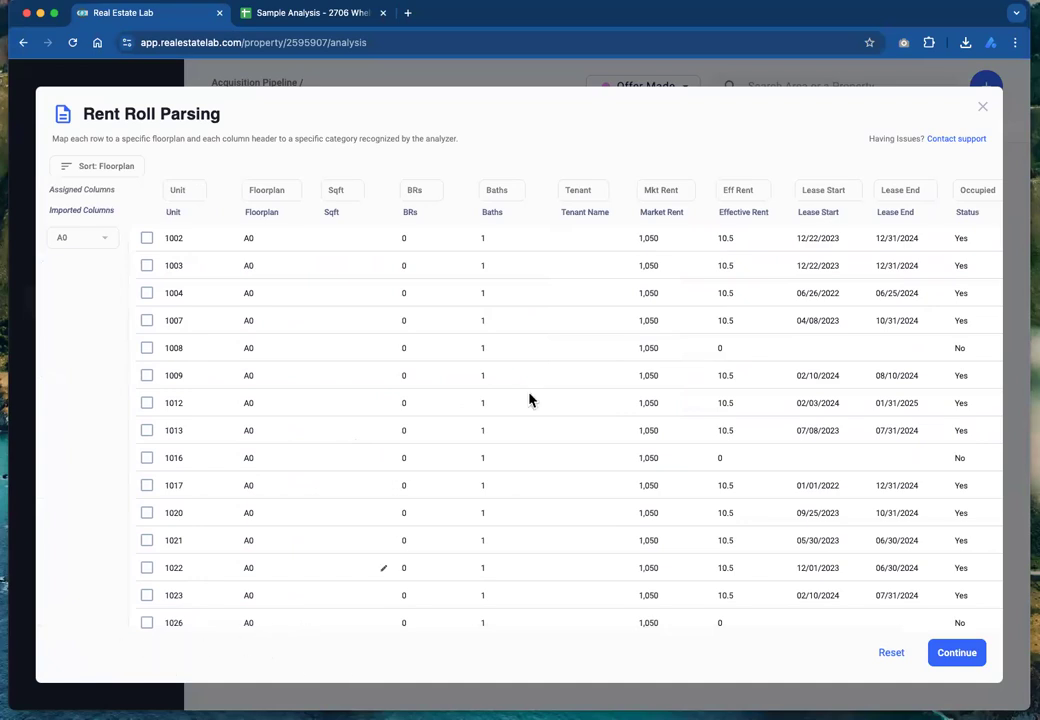
{"action": "scroll", "coordinate": [569, 360], "scroll_direction": "right", "scroll_amount": 3}
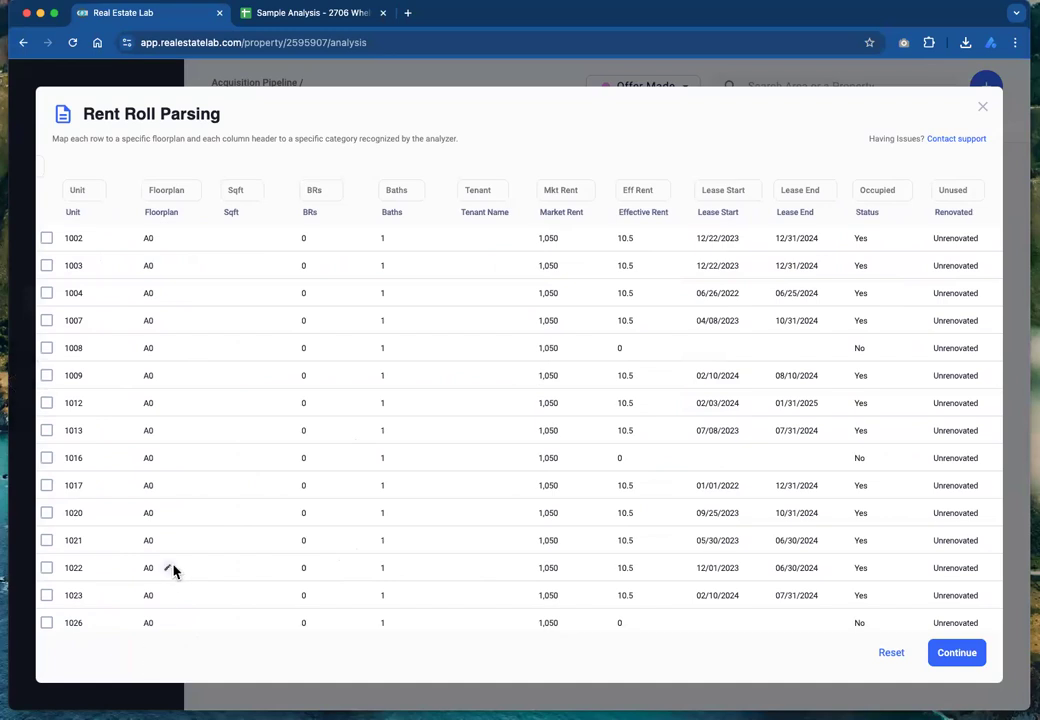
{"action": "scroll", "coordinate": [174, 569], "scroll_direction": "left", "scroll_amount": 3}
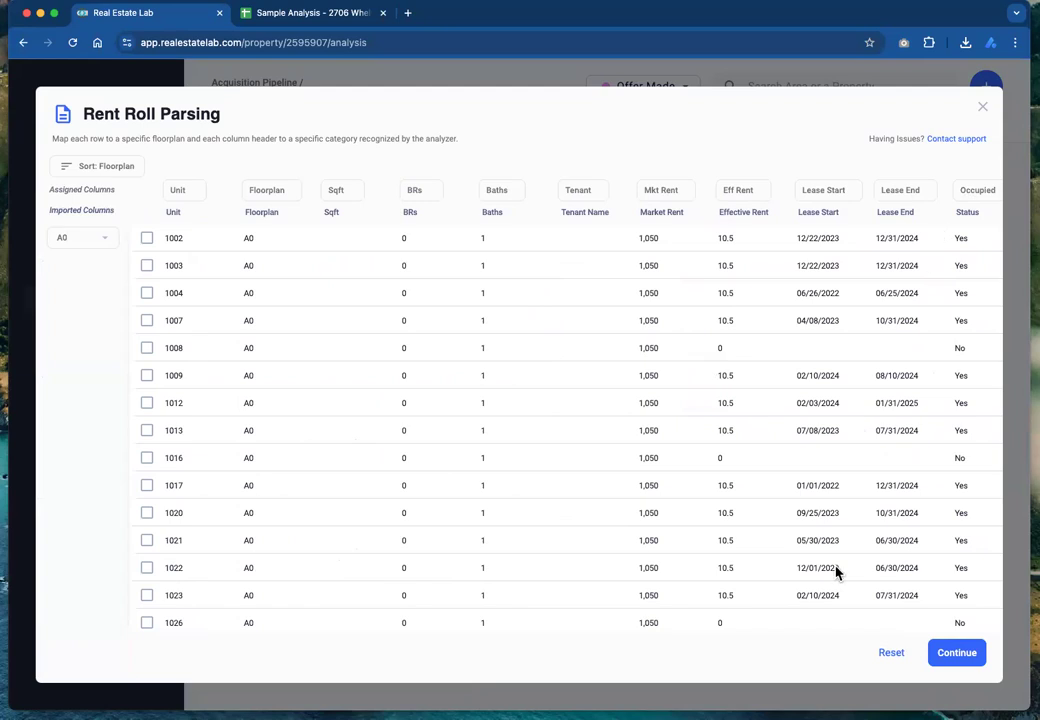
{"action": "left_click", "coordinate": [958, 652]}
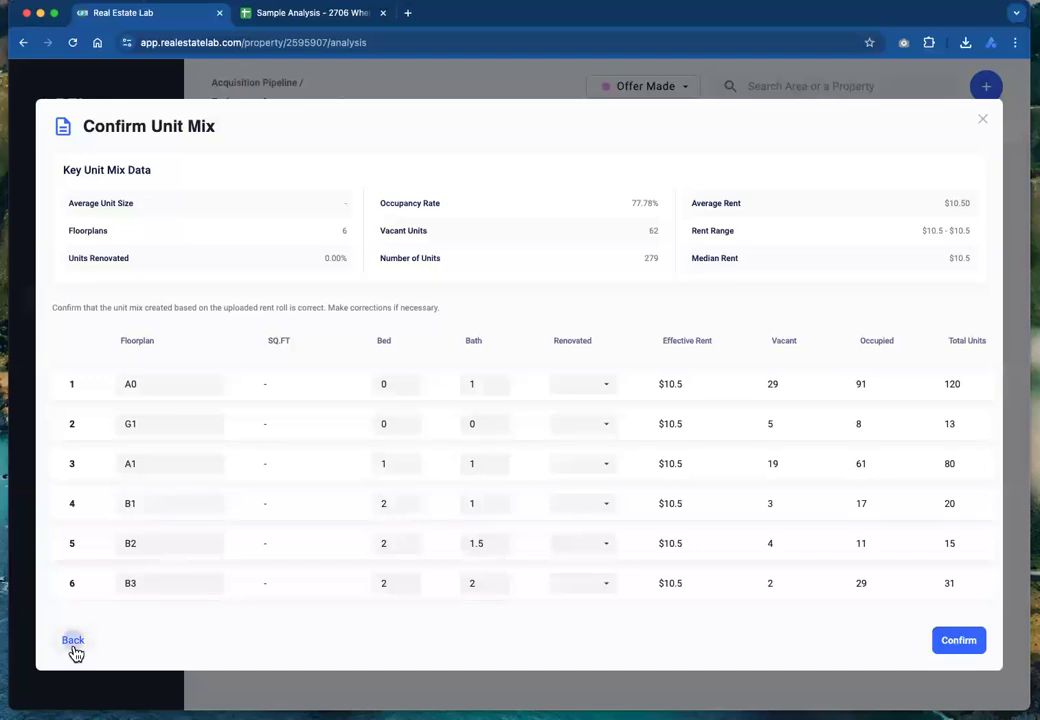
{"action": "left_click", "coordinate": [73, 642]}
Assign the imported Tenant Name column as Unused, and close the rent roll parsing without continuing
{"action": "left_click", "coordinate": [580, 190]}
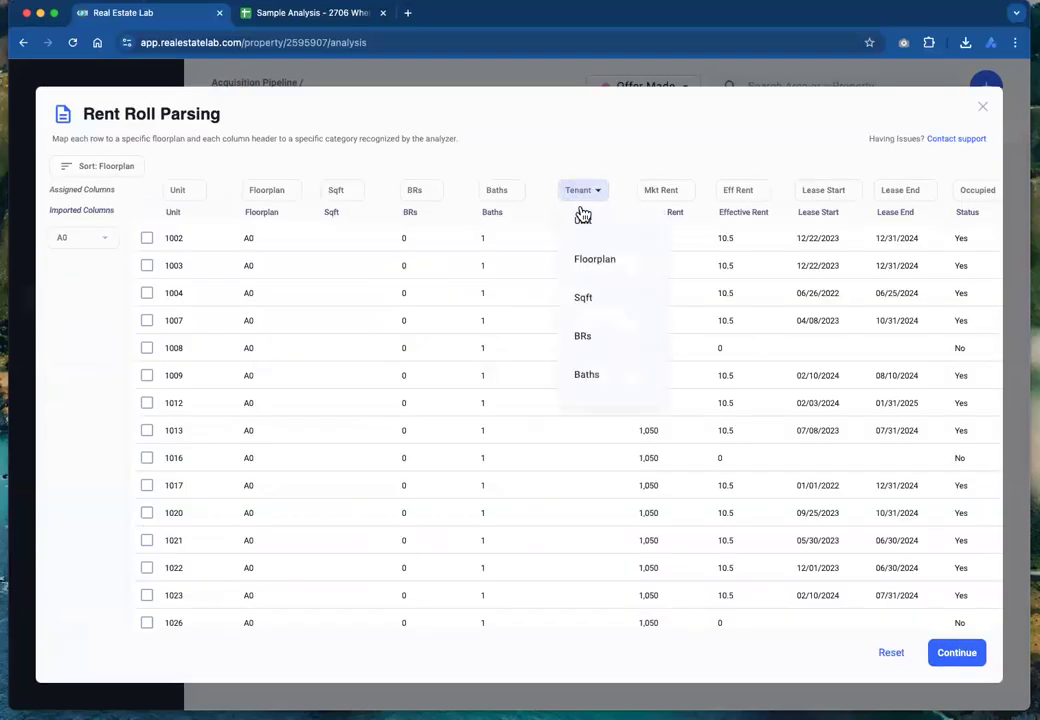
{"action": "scroll", "coordinate": [609, 314], "scroll_direction": "down", "scroll_amount": 1}
{"action": "scroll", "coordinate": [609, 314], "scroll_direction": "down", "scroll_amount": 1}
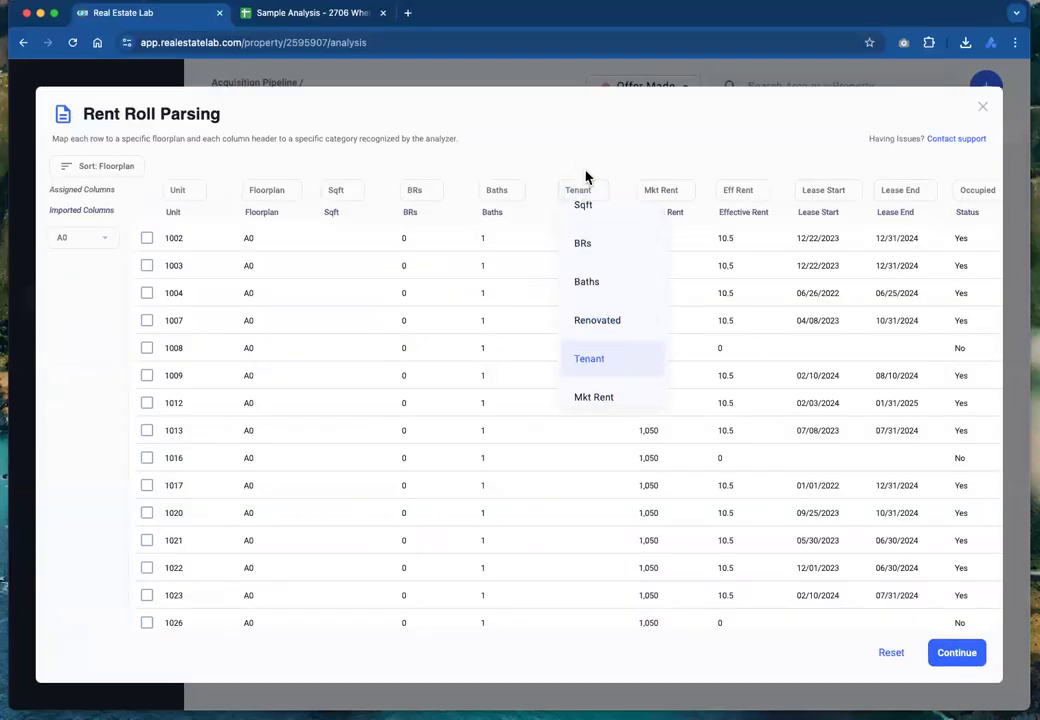
{"action": "left_click", "coordinate": [587, 190]}
{"action": "left_click", "coordinate": [591, 198]}
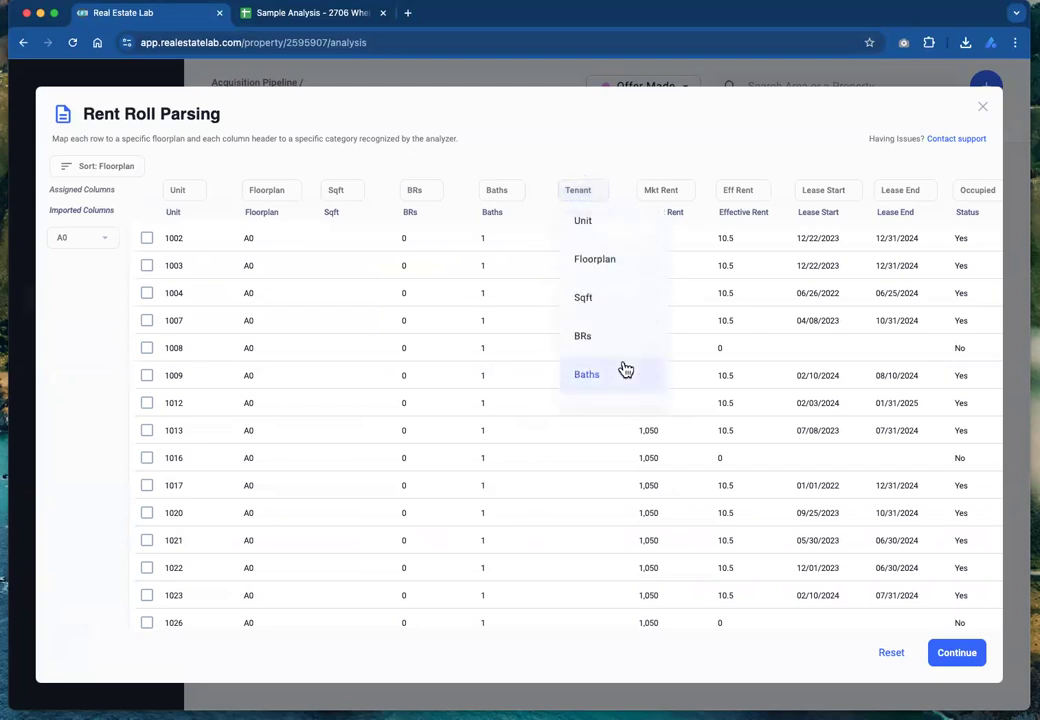
{"action": "scroll", "coordinate": [624, 367], "scroll_direction": "down", "scroll_amount": 5}
{"action": "left_click", "coordinate": [629, 402]}
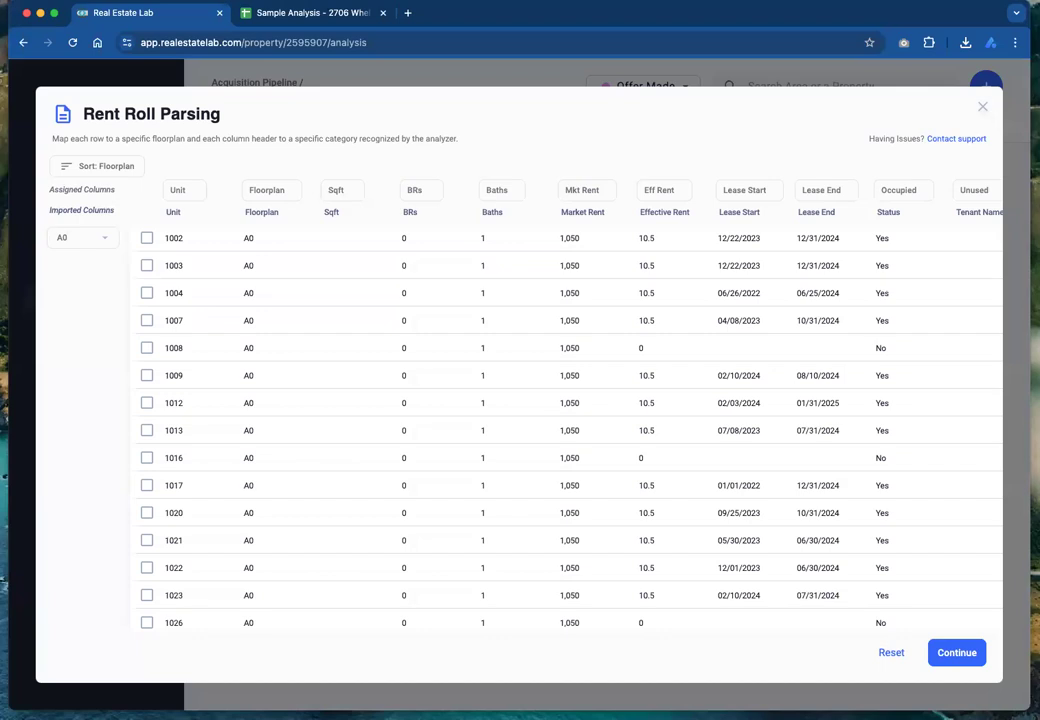
{"action": "left_click", "coordinate": [982, 107]}
{"action": "left_click_drag", "start_coordinate": [1030, 400], "coordinate": [826, 254]}
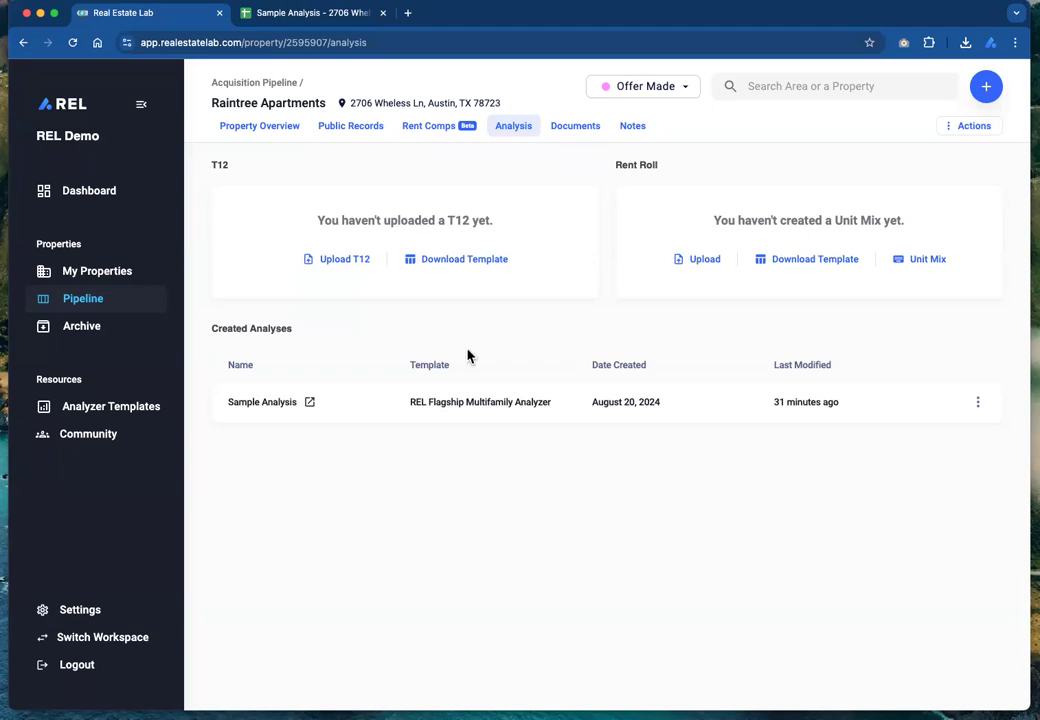
Switch to the Sample Analysis spreadsheet and check the floorplans, unit counts and square footage in its unit mix
{"action": "left_click", "coordinate": [300, 13]}
{"action": "scroll", "coordinate": [280, 412], "scroll_direction": "left", "scroll_amount": 8}
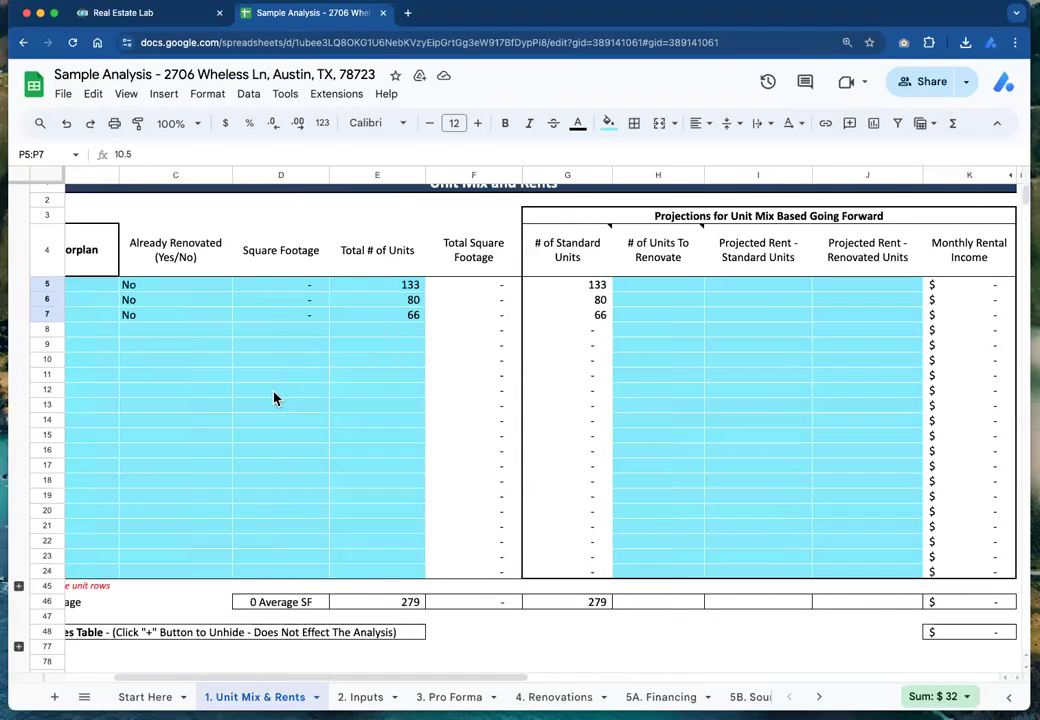
{"action": "left_click_drag", "start_coordinate": [167, 290], "coordinate": [172, 320]}
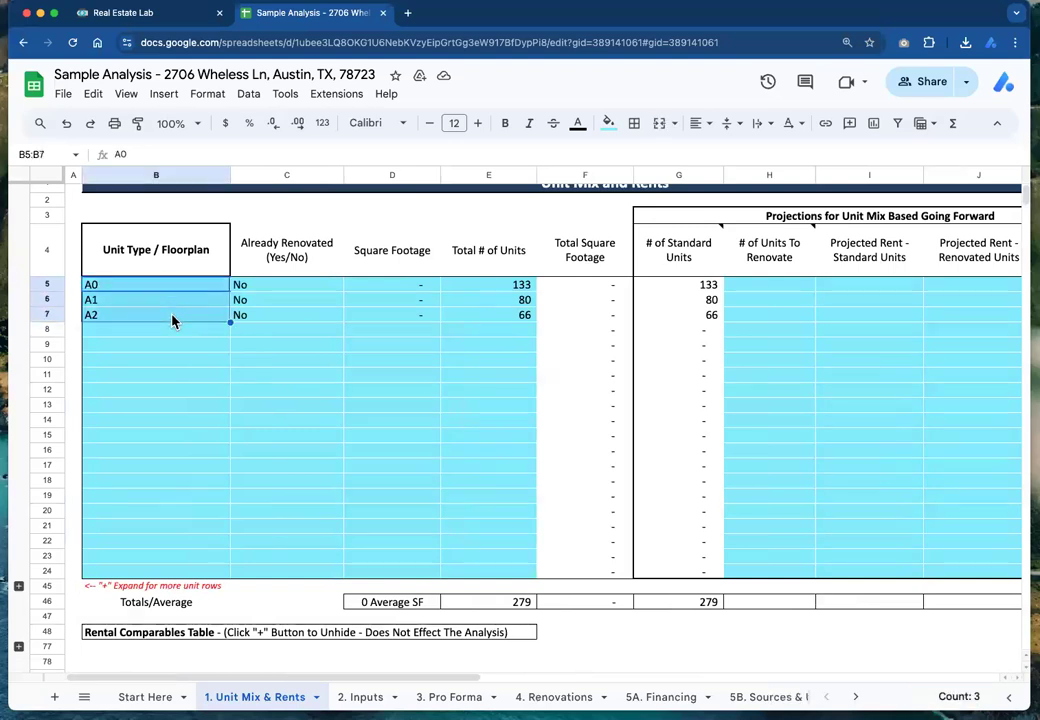
{"action": "mouse_move", "coordinate": [190, 288]}
{"action": "left_mouse_down"}
{"action": "mouse_move", "coordinate": [510, 290]}
{"action": "mouse_move", "coordinate": [131, 295]}
{"action": "mouse_move", "coordinate": [494, 283]}
{"action": "mouse_move", "coordinate": [188, 292]}
{"action": "left_mouse_up"}
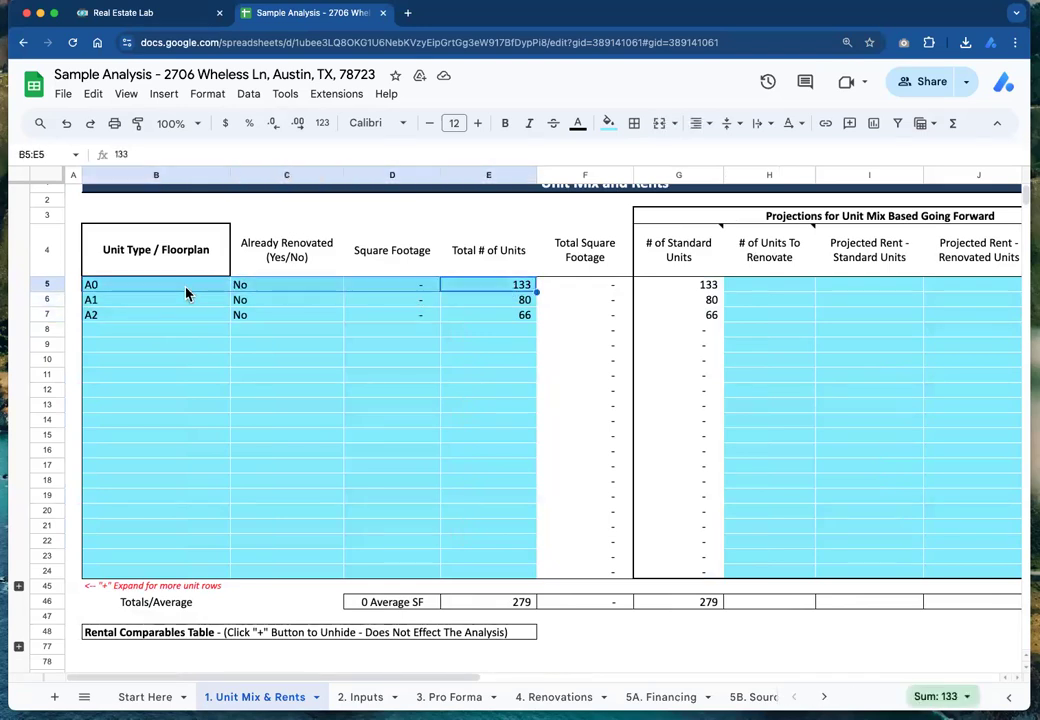
{"action": "left_click", "coordinate": [377, 290]}
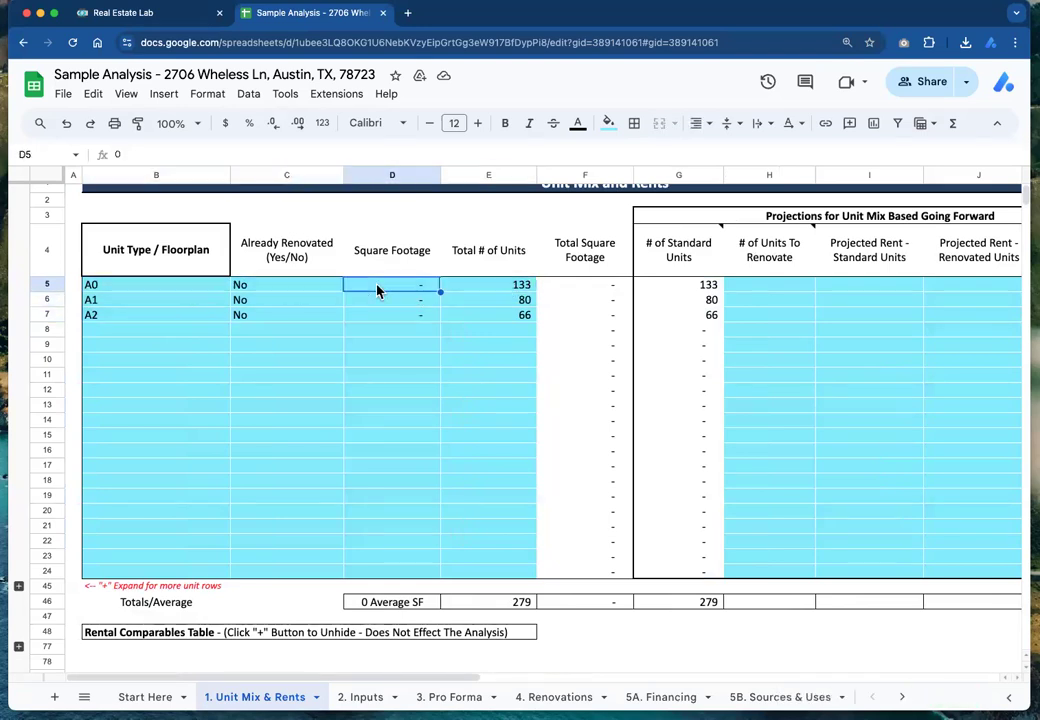
Check the Current Effective Rents alongside the unit mix rows, and return to Real Estate Lab
{"action": "scroll", "coordinate": [380, 290], "scroll_direction": "right", "scroll_amount": 5}
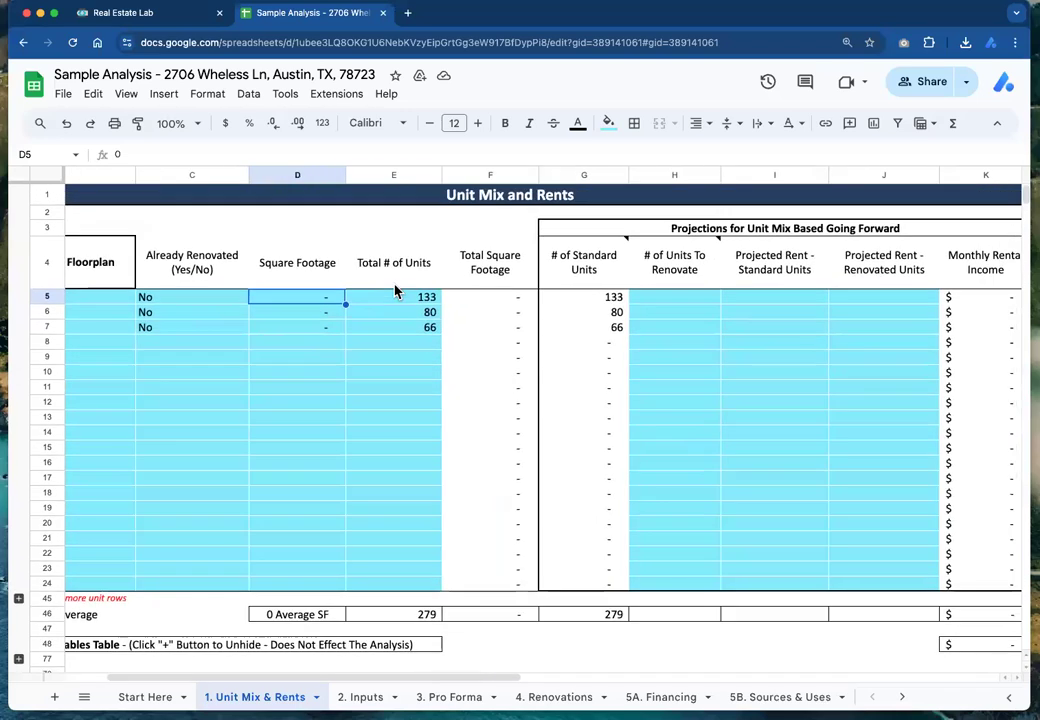
{"action": "scroll", "coordinate": [410, 290], "scroll_direction": "right", "scroll_amount": 1}
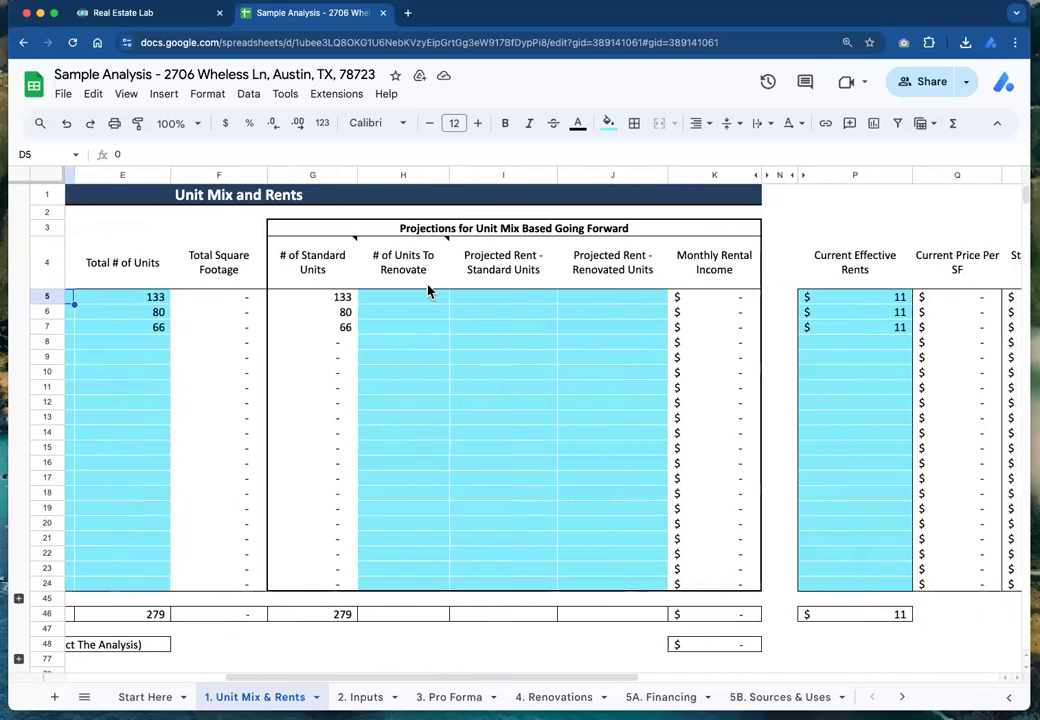
{"action": "left_click", "coordinate": [836, 302]}
{"action": "scroll", "coordinate": [375, 333], "scroll_direction": "left", "scroll_amount": 1}
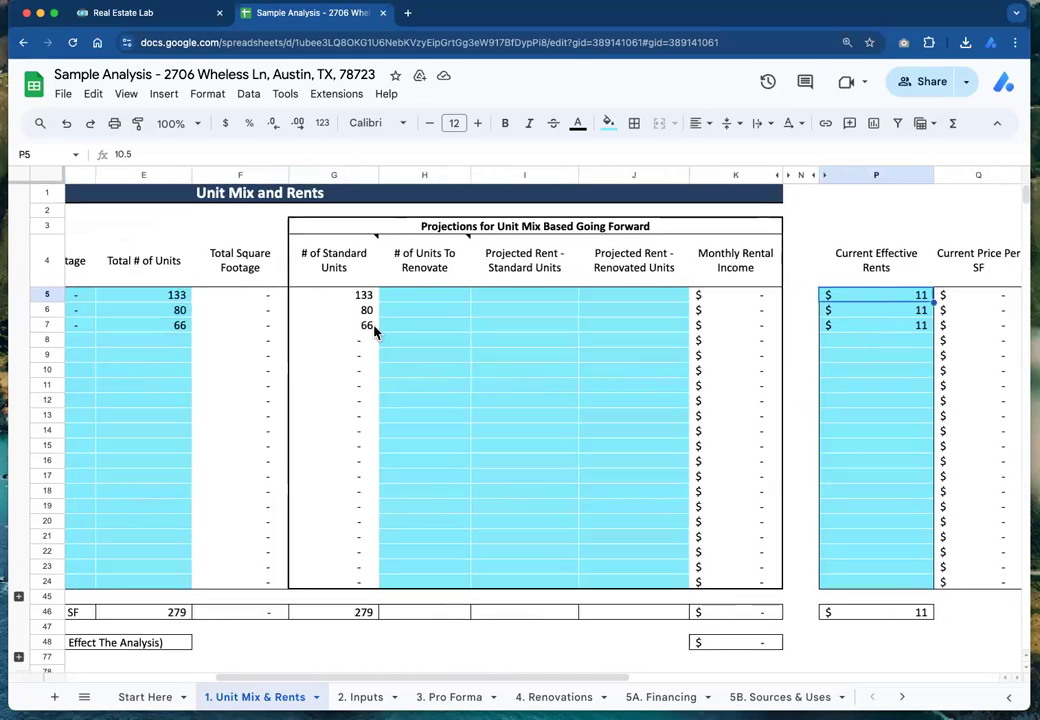
{"action": "scroll", "coordinate": [375, 333], "scroll_direction": "left", "scroll_amount": 5}
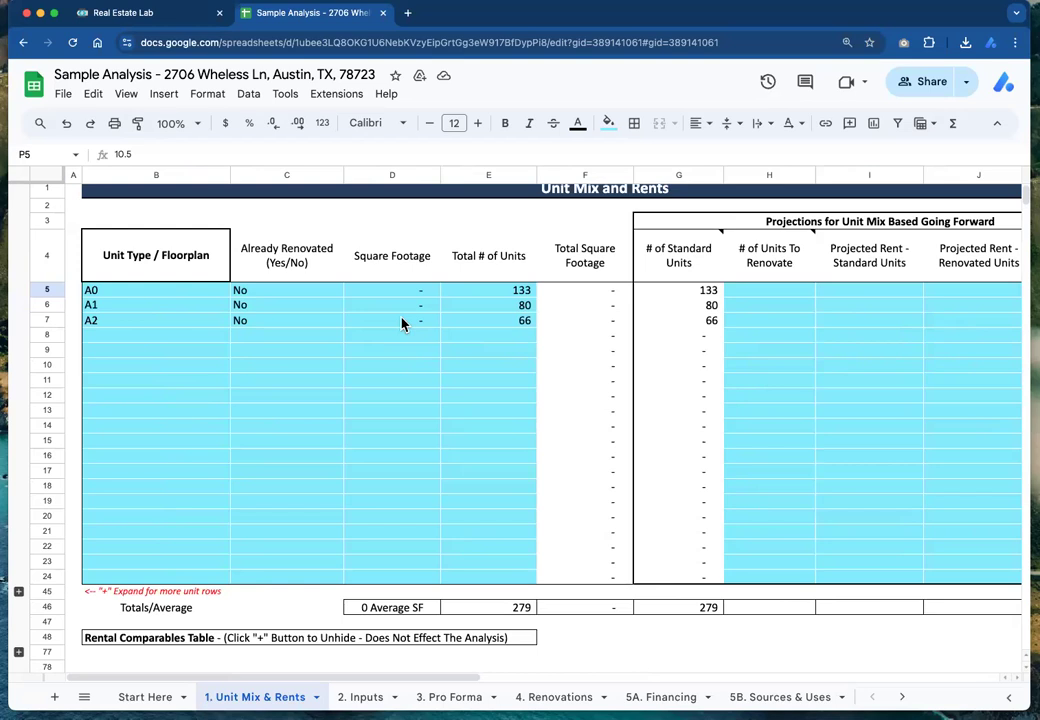
{"action": "left_click", "coordinate": [193, 20]}
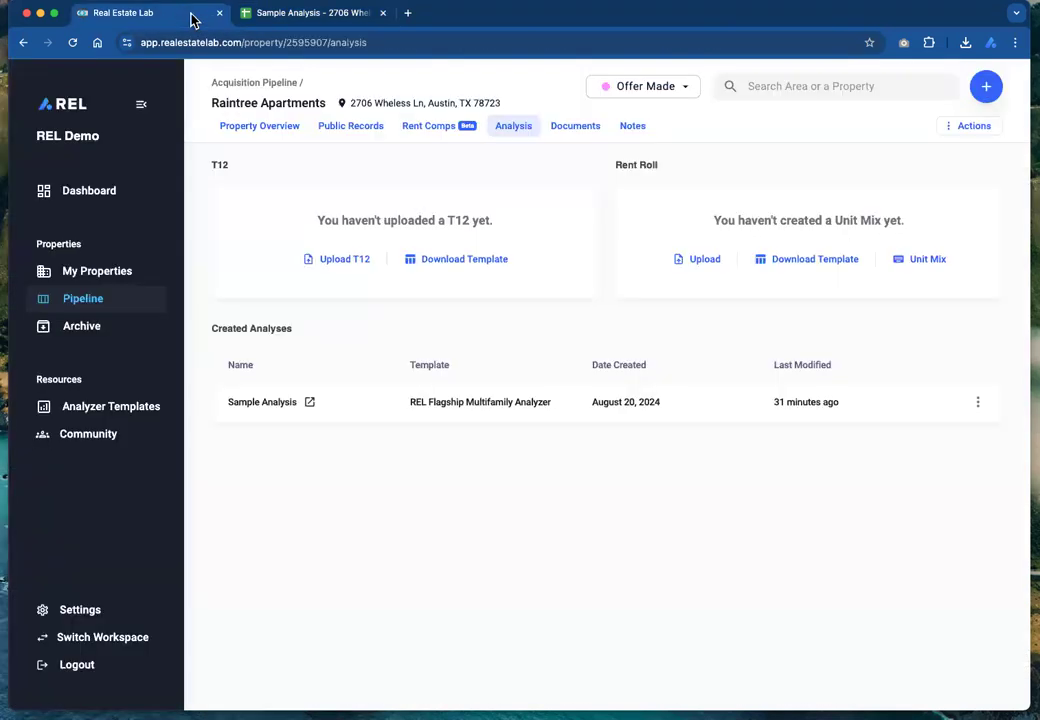